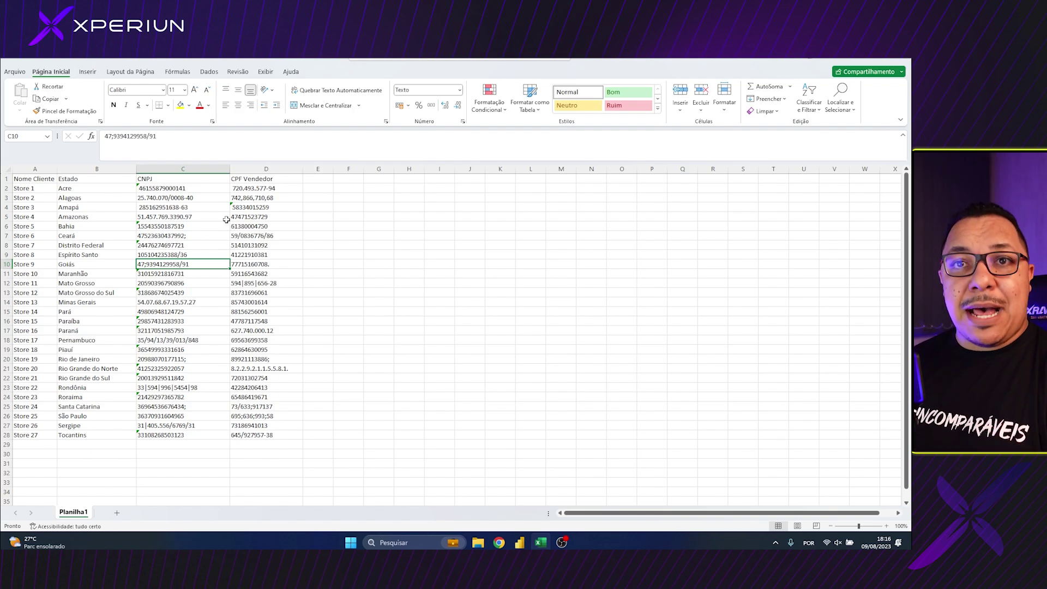
Review several CNPJ and CPF Vendedor values in Exemplo.xlsx, then save and close Excel
click(164, 188)
click(161, 197)
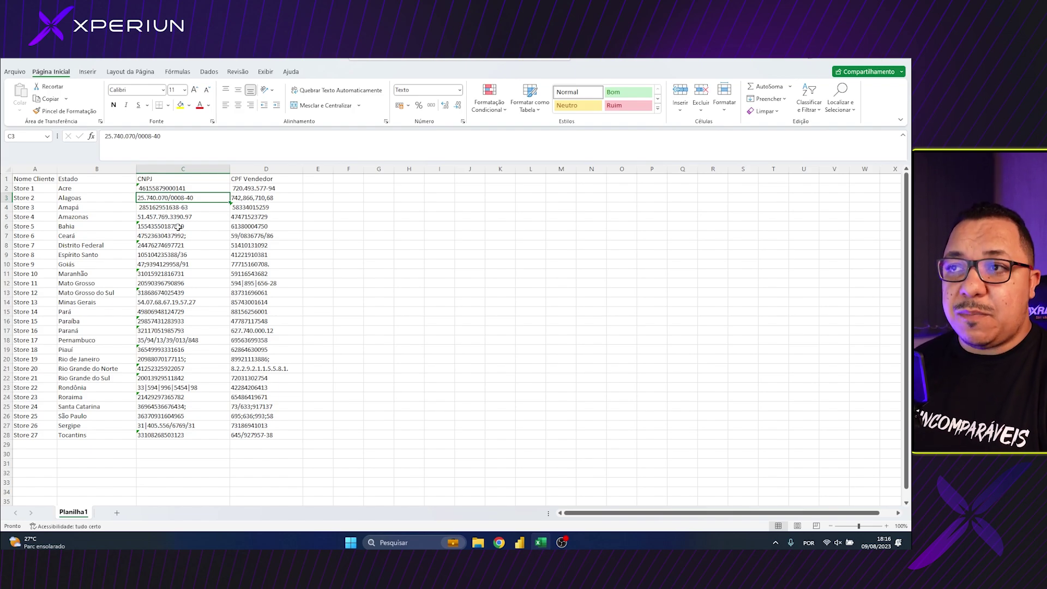
click(255, 202)
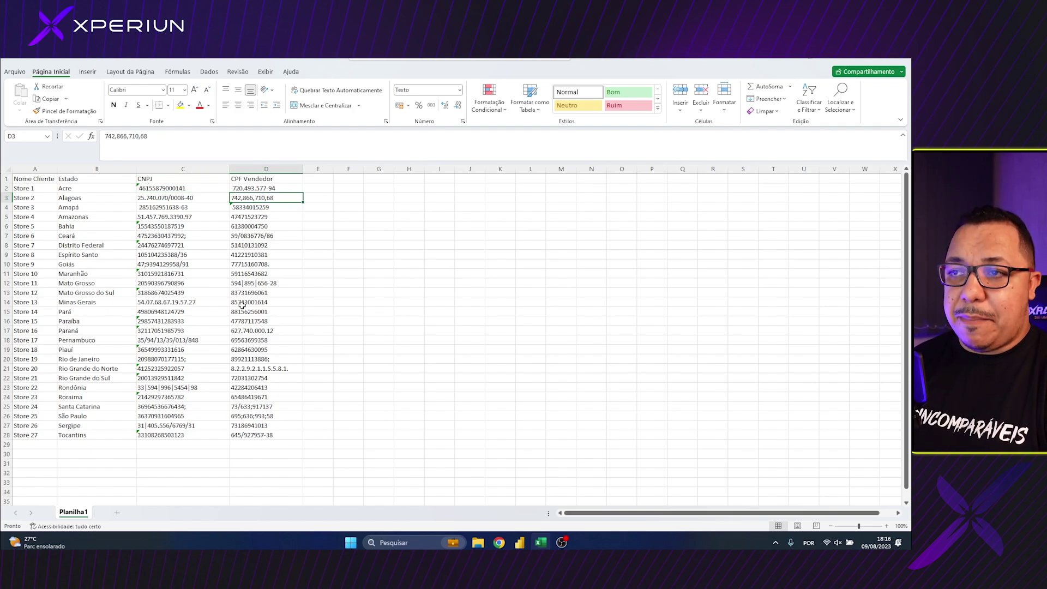
click(252, 284)
key(Down)
click(259, 274)
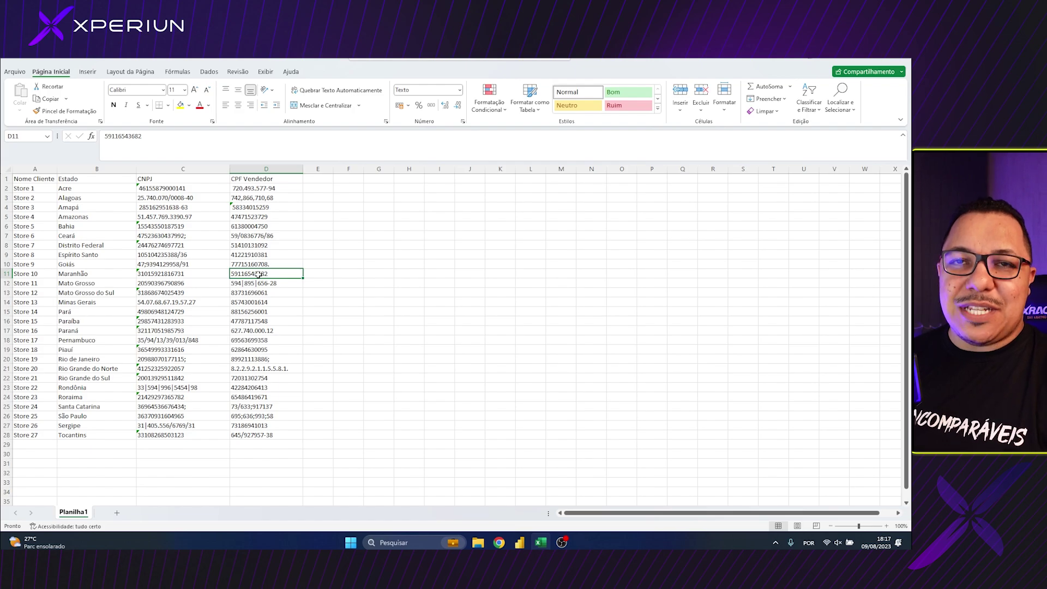
click(899, 61)
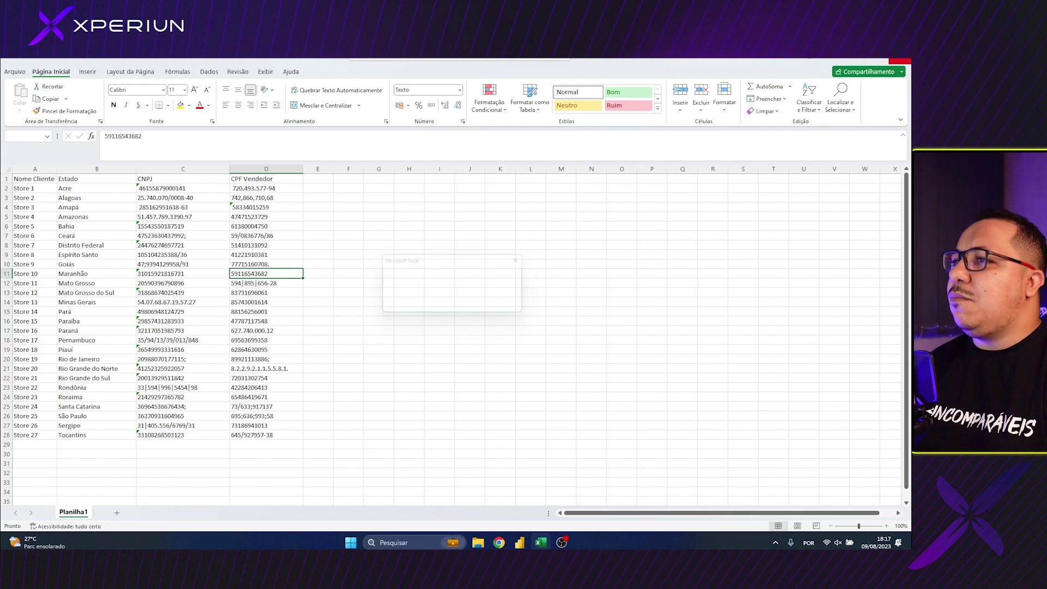
click(428, 304)
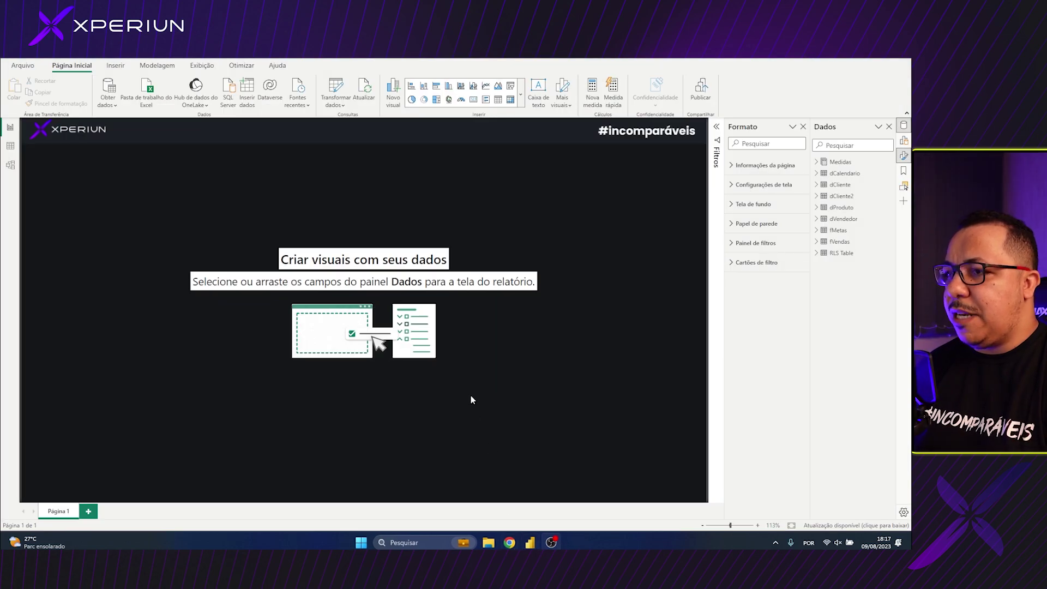
Import the Planilha1 sheet of the Exemplo Excel workbook as a new query in Power Query Editor
click(326, 94)
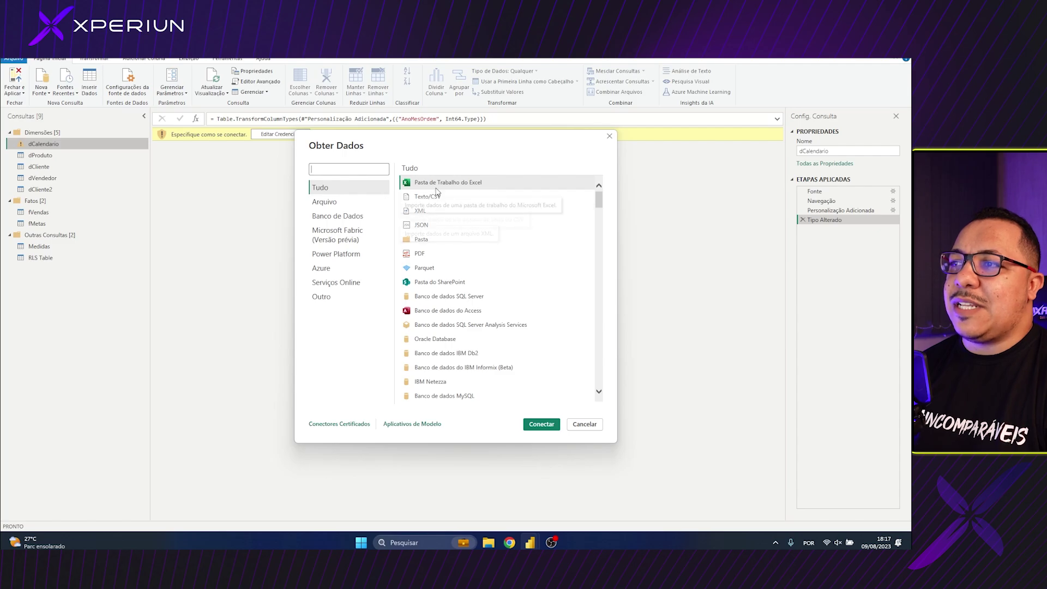
double_click(437, 192)
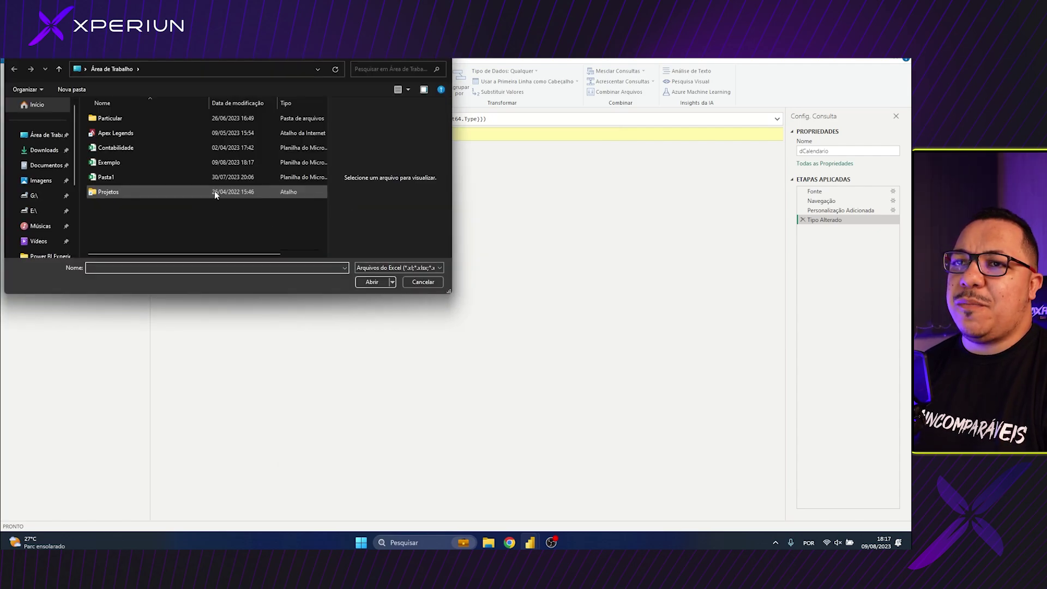
click(107, 163)
double_click(119, 162)
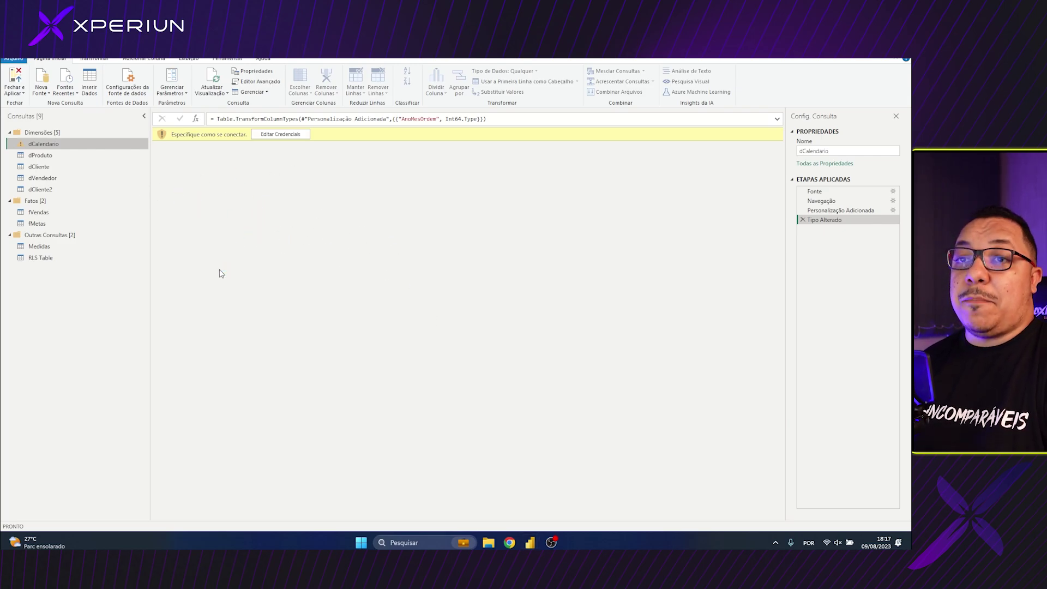
click(280, 199)
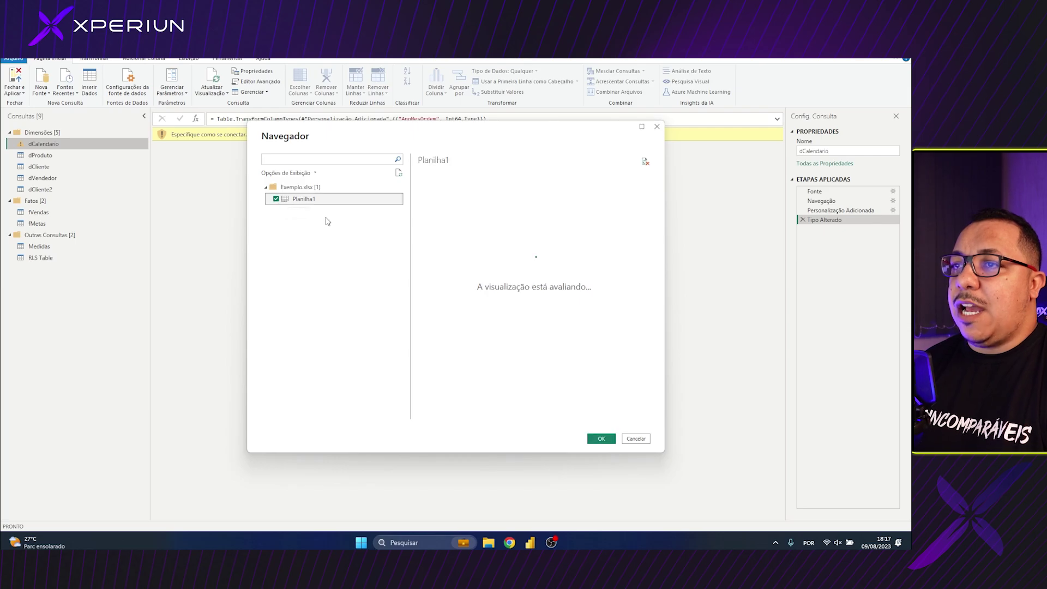
click(600, 438)
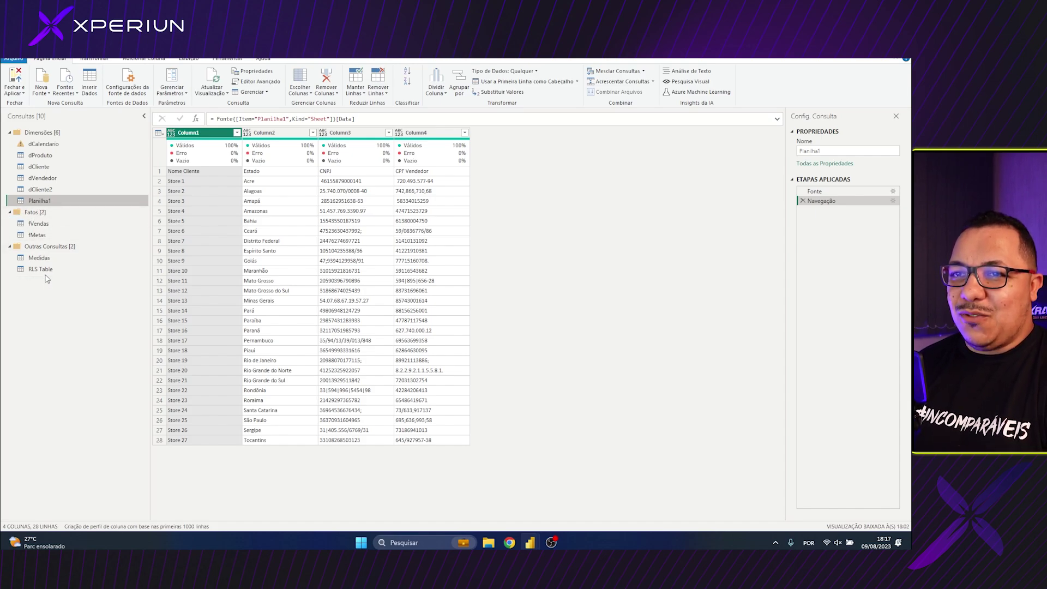
Move the Planilha1 query into Outras Consultas and promote its first row to column headers
drag(36, 197, 40, 273)
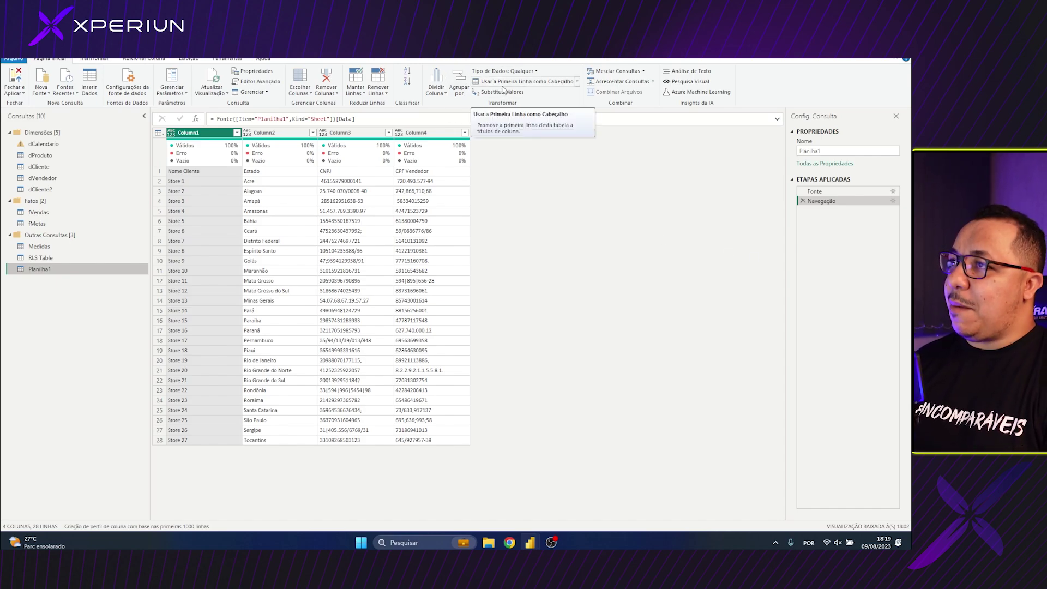
click(521, 81)
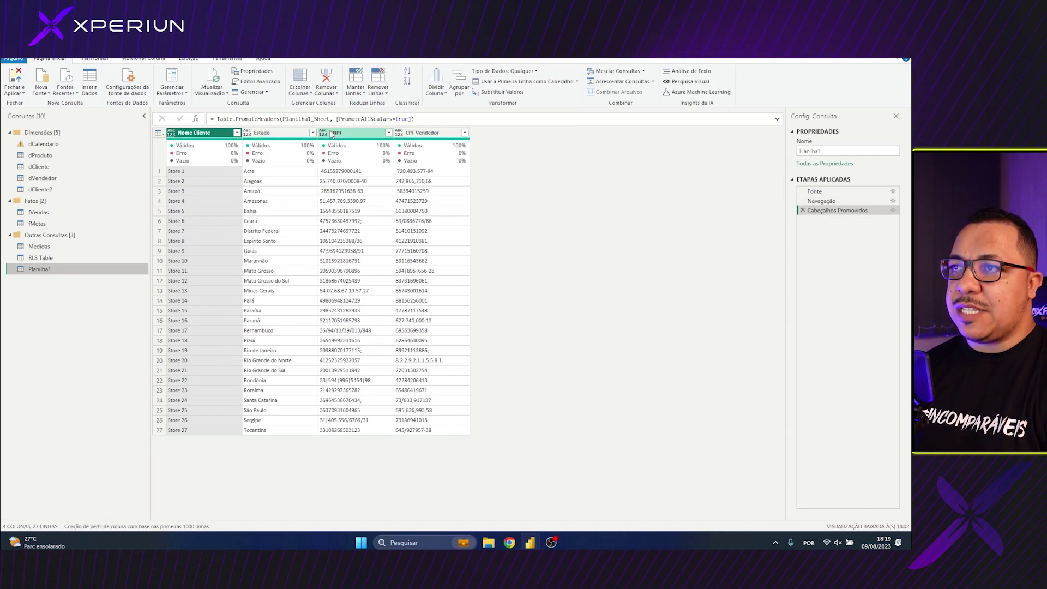
Select the Planilha1 columns and browse the data type list on the Transformar tab
shift+click(429, 136)
click(95, 58)
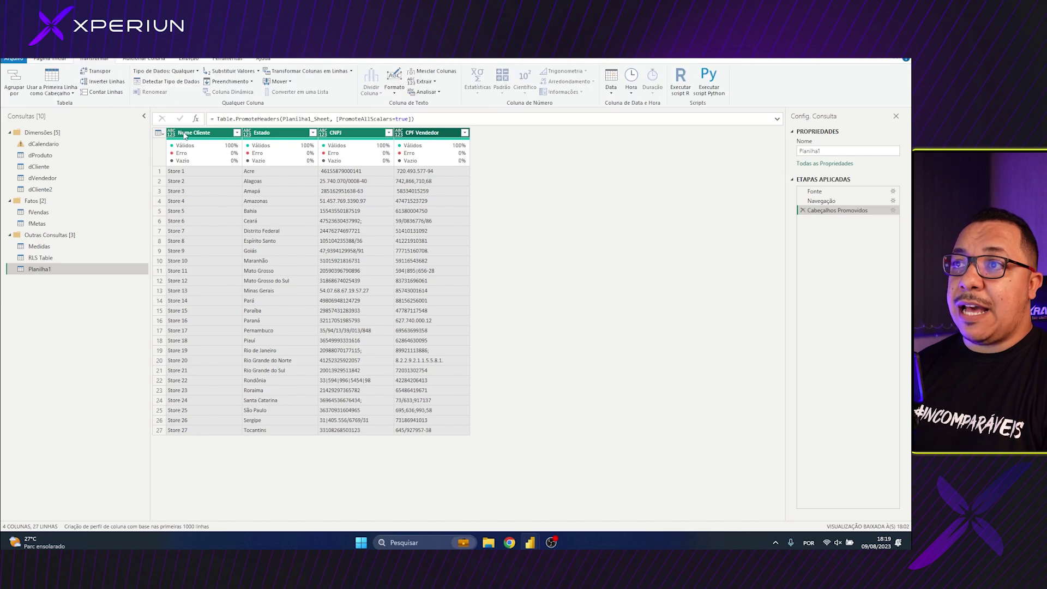
click(166, 76)
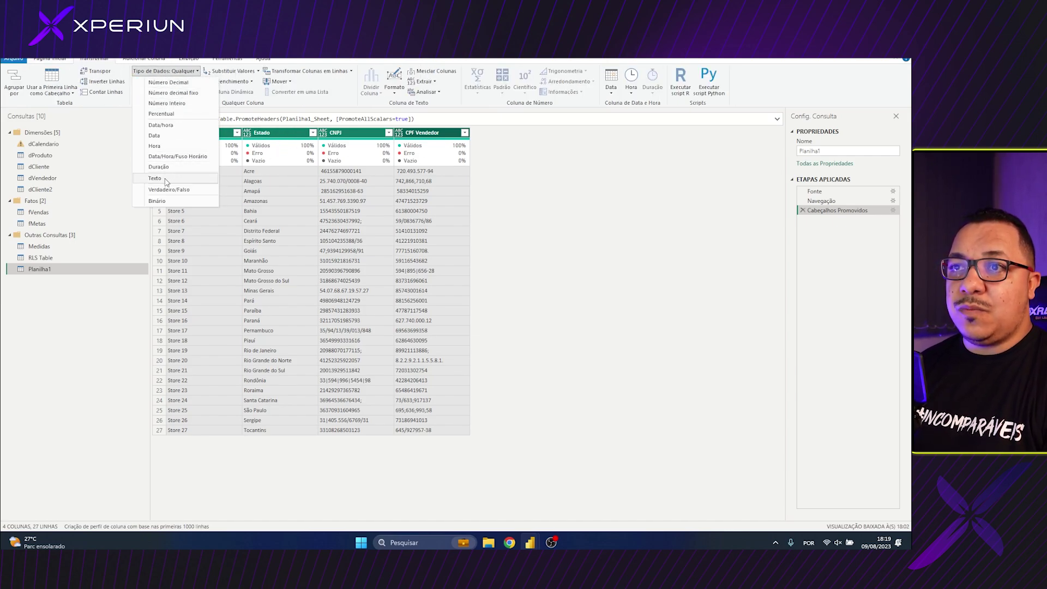
click(218, 157)
click(218, 157)
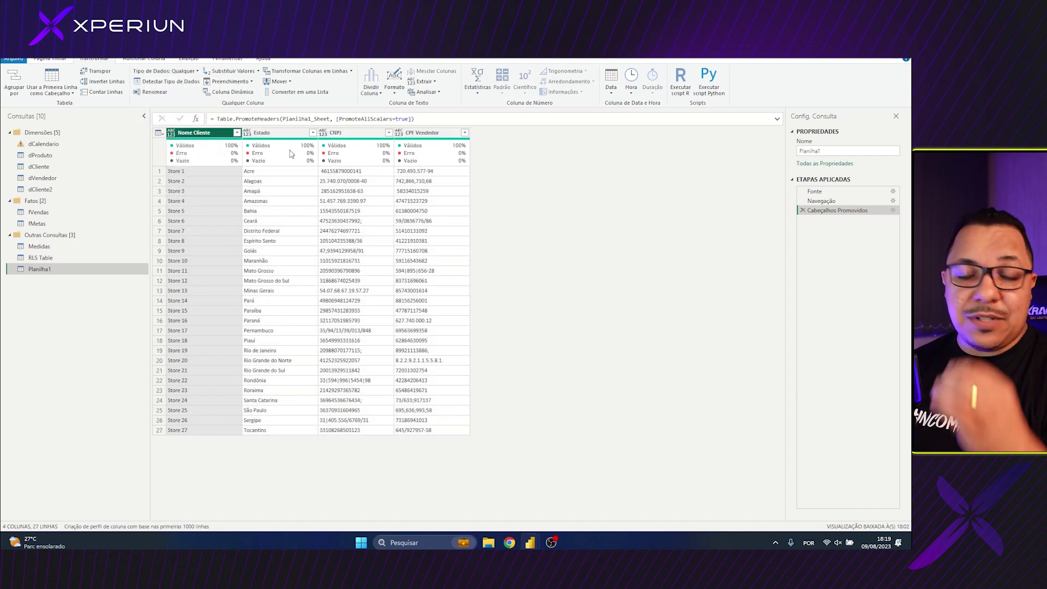
mouse_move(288, 153)
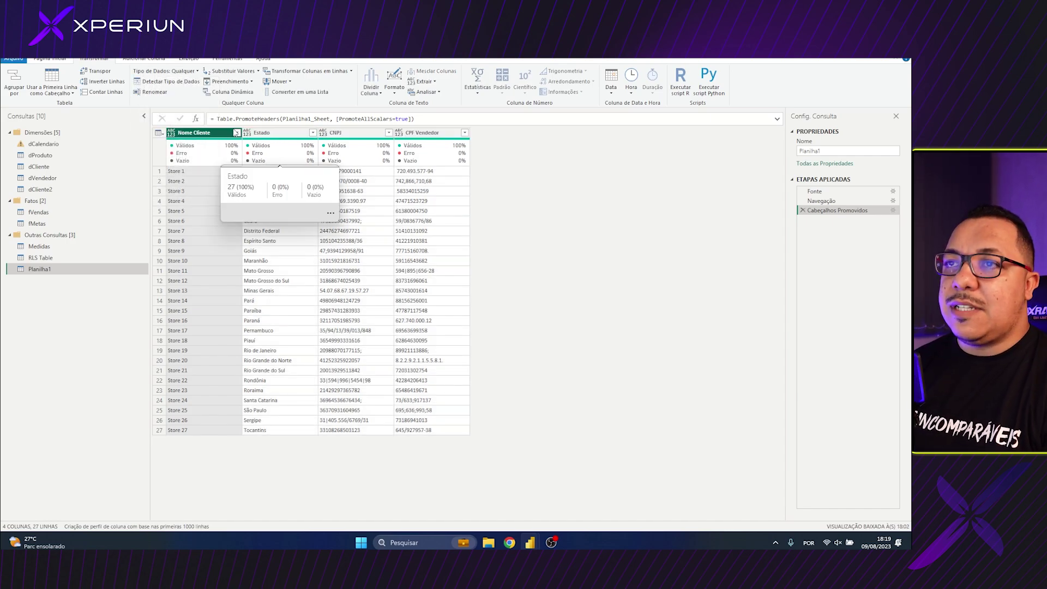
Select Nome Cliente through CPF Vendedor and set their data type to Texto
shift+click(423, 145)
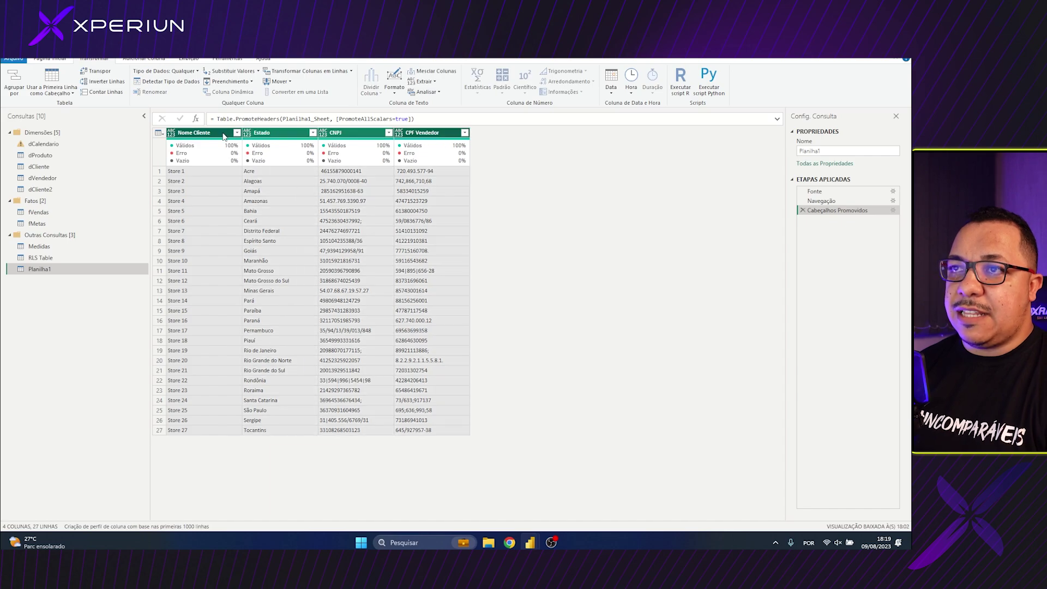
click(221, 137)
ctrl+click(359, 133)
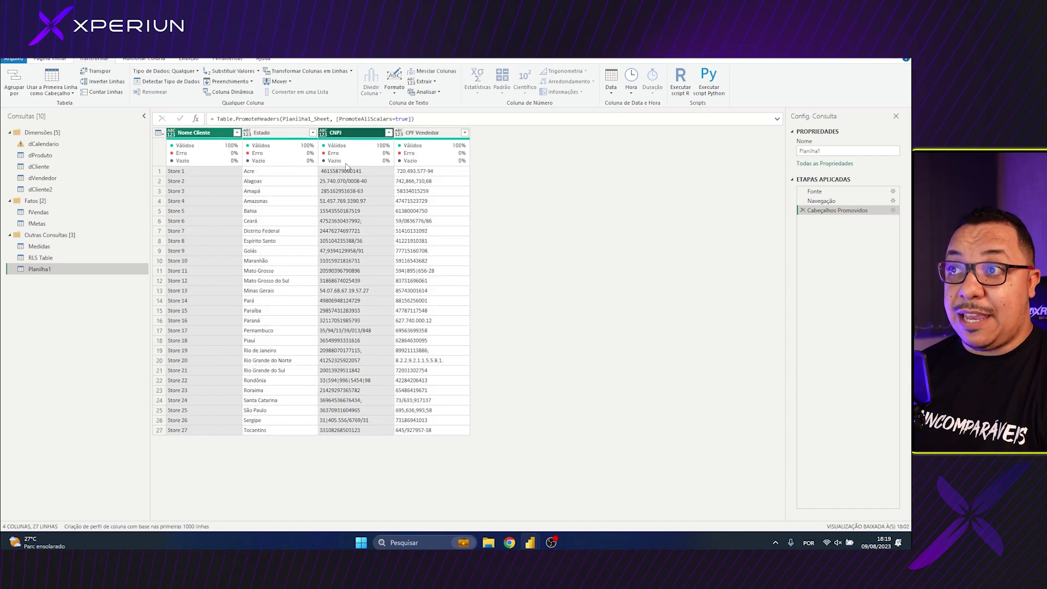
click(198, 134)
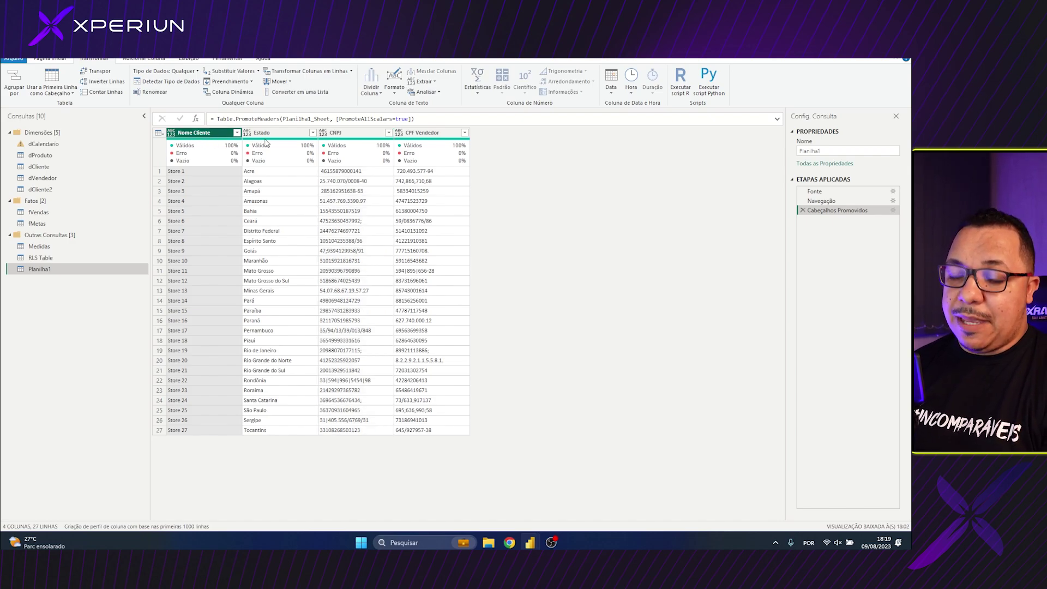
shift+click(433, 133)
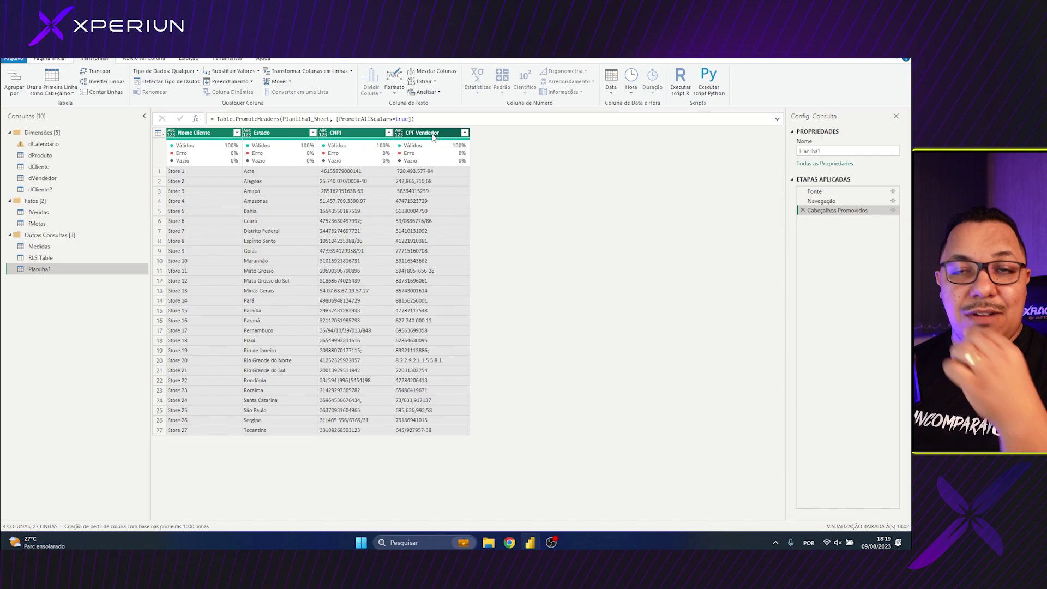
click(202, 136)
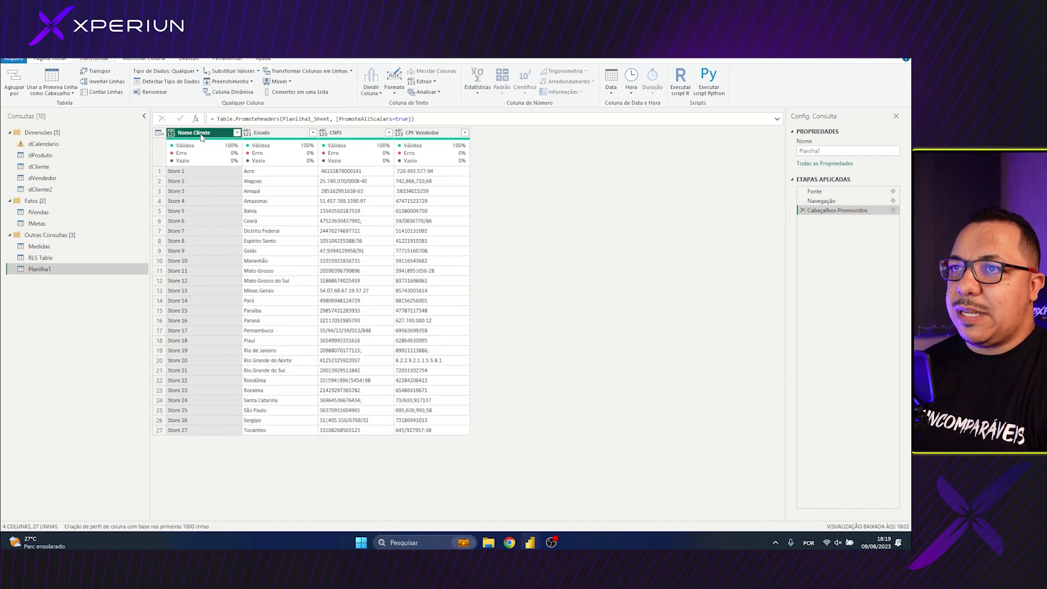
ctrl+click(349, 133)
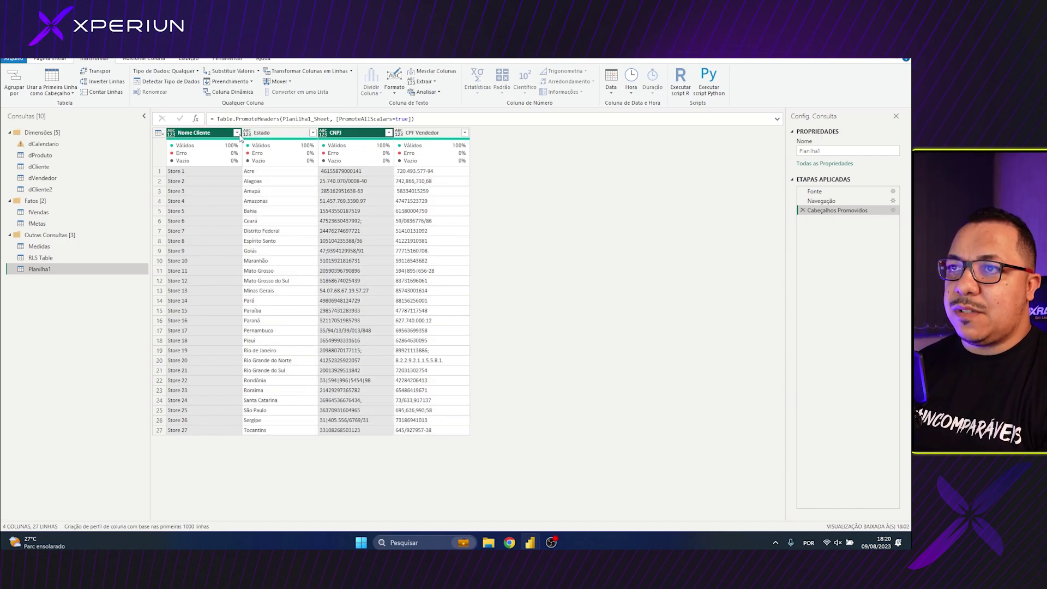
shift+click(406, 134)
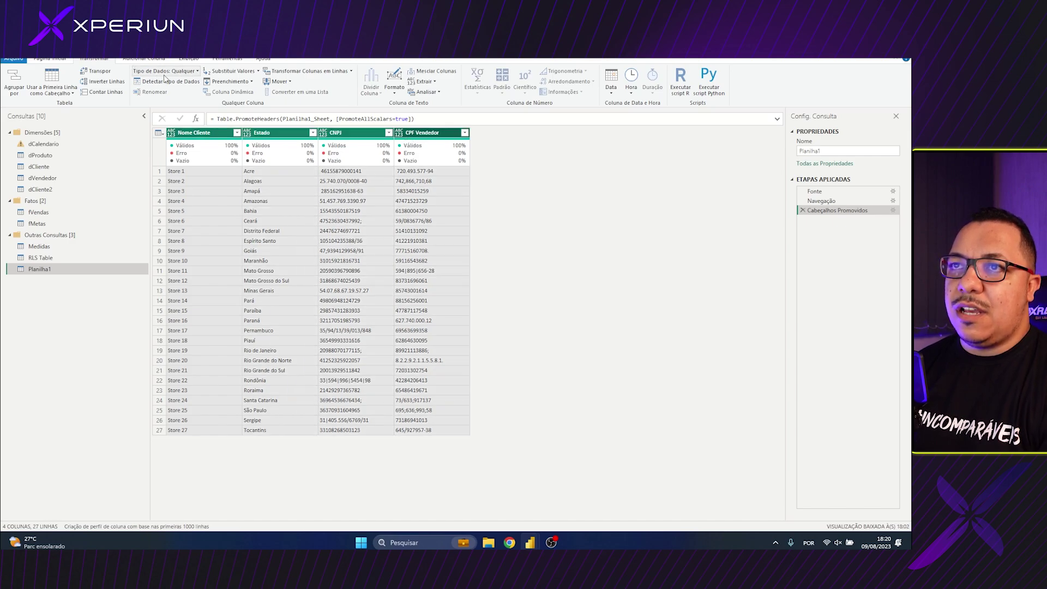
click(163, 70)
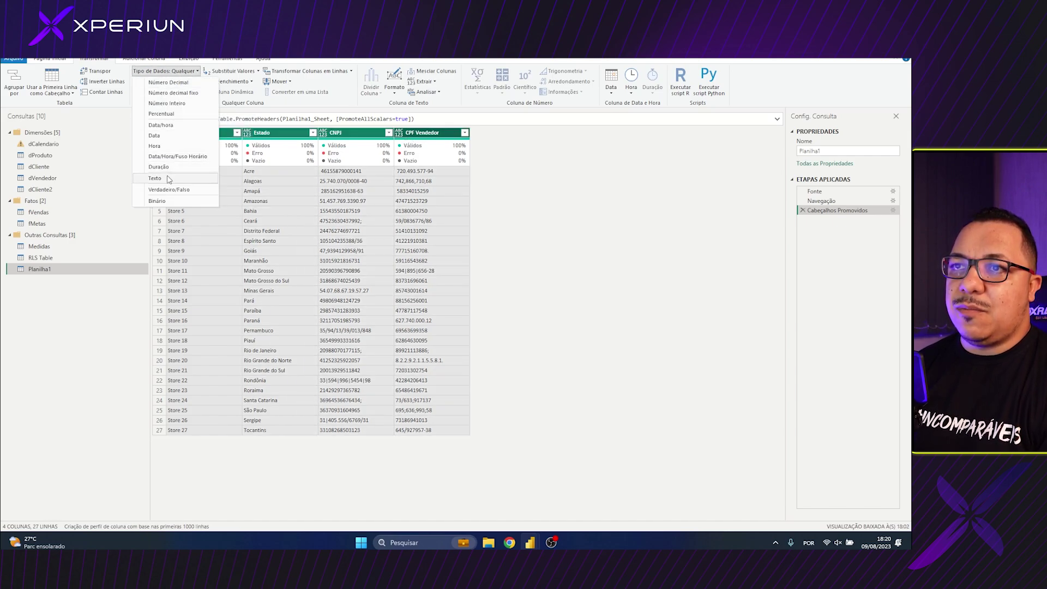
click(167, 175)
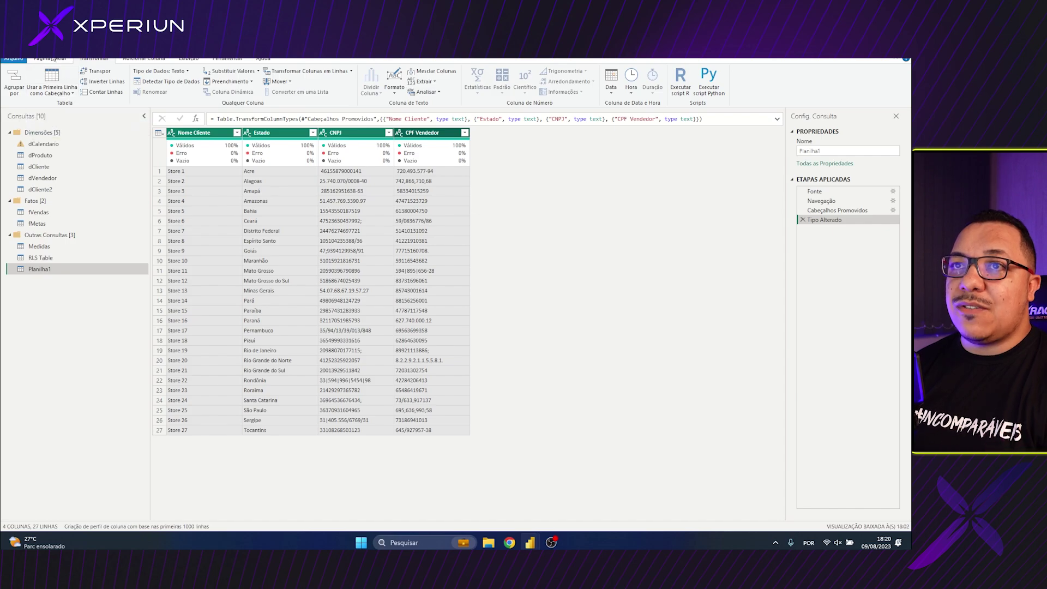
click(50, 59)
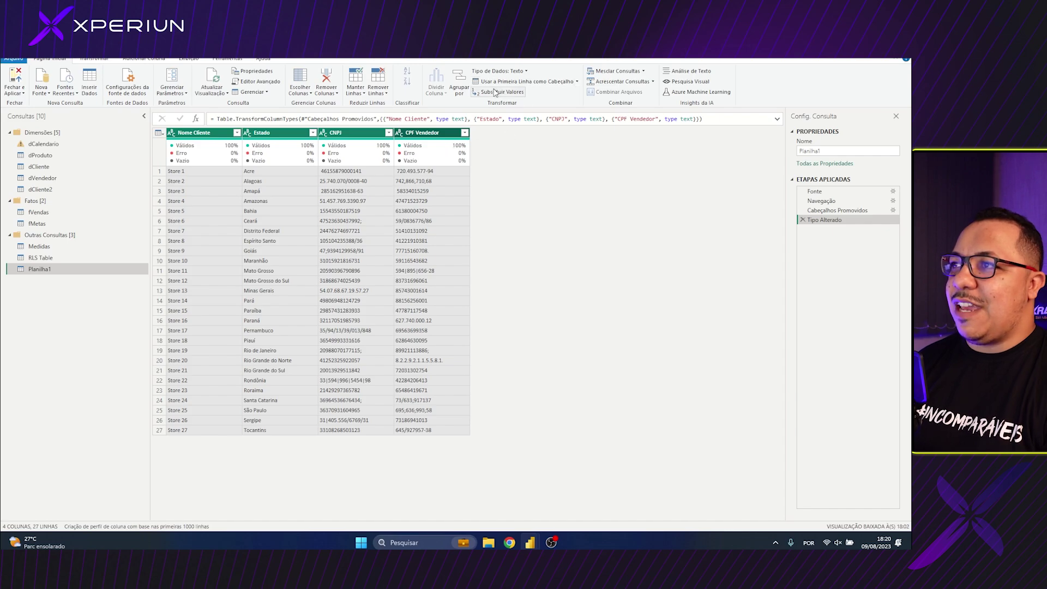
mouse_move(422, 153)
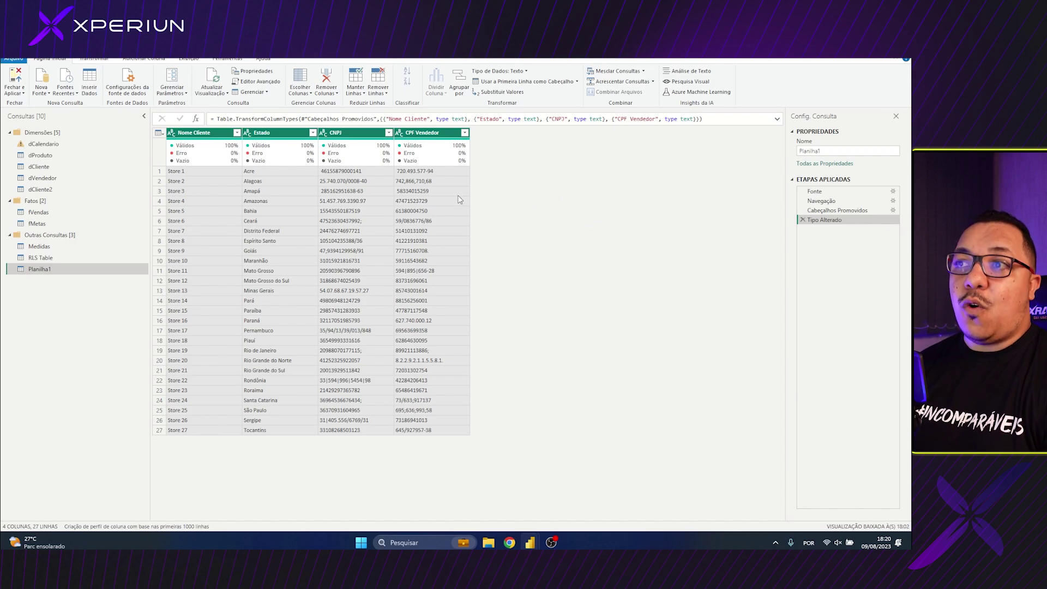
click(353, 182)
click(343, 132)
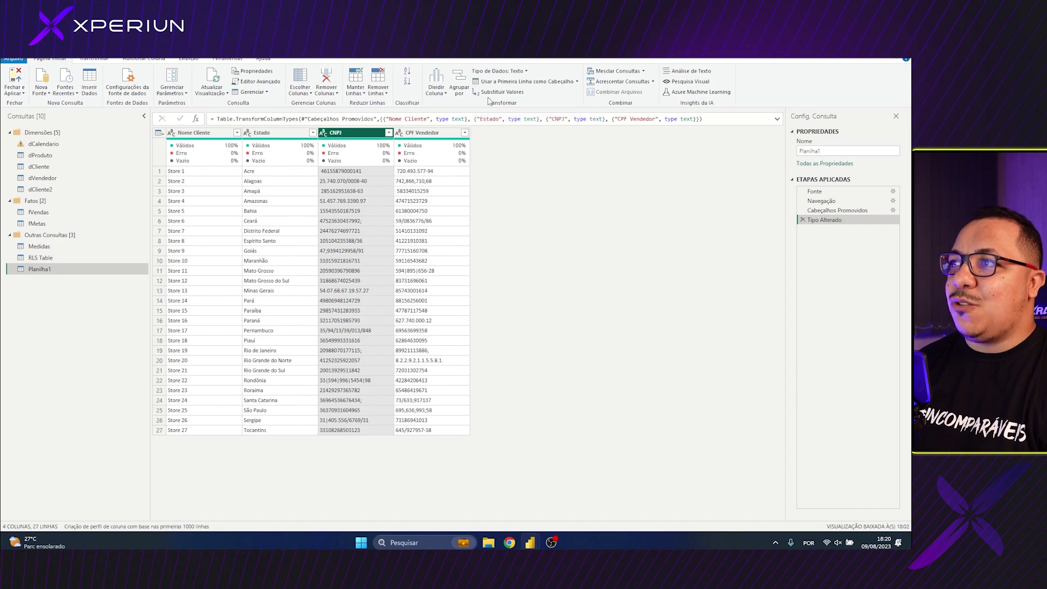
Remove the dots from CNPJ, after deleting an accidental dot-to-semicolon replacement
click(497, 93)
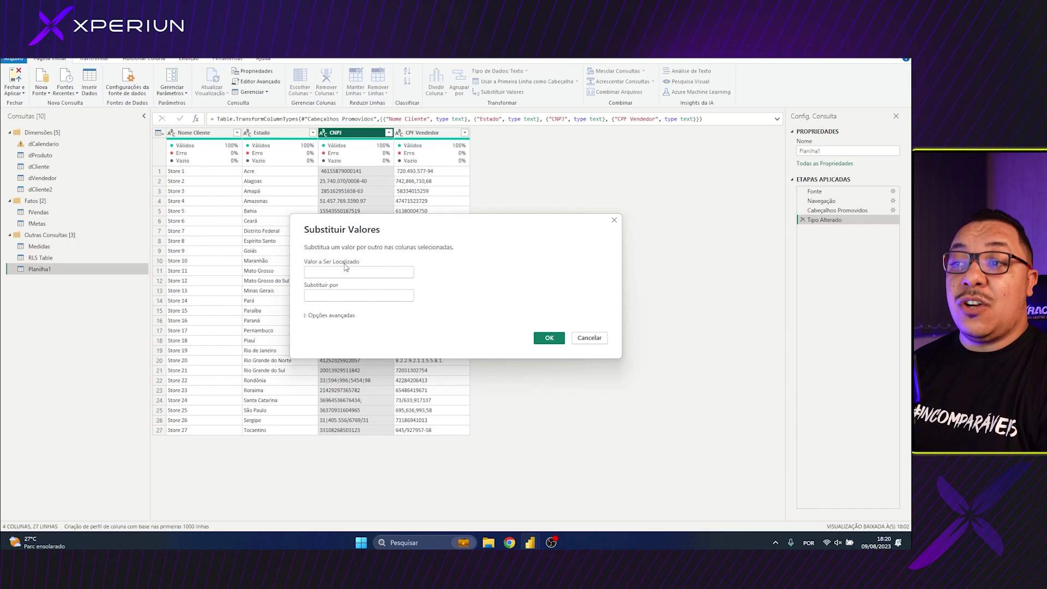
click(337, 270)
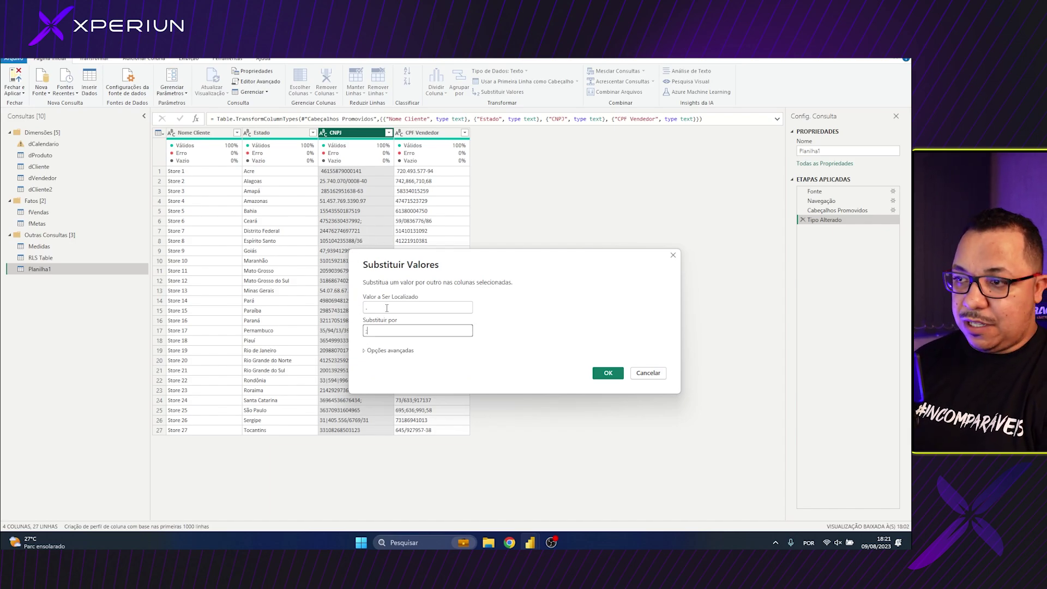
key(Tab)
text(;)
click(608, 373)
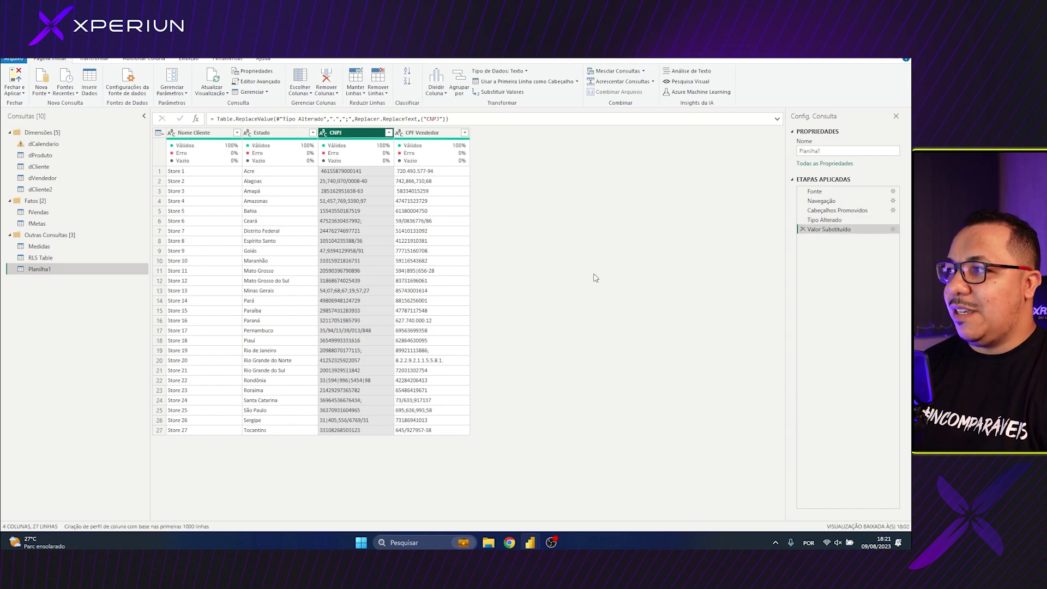
click(802, 229)
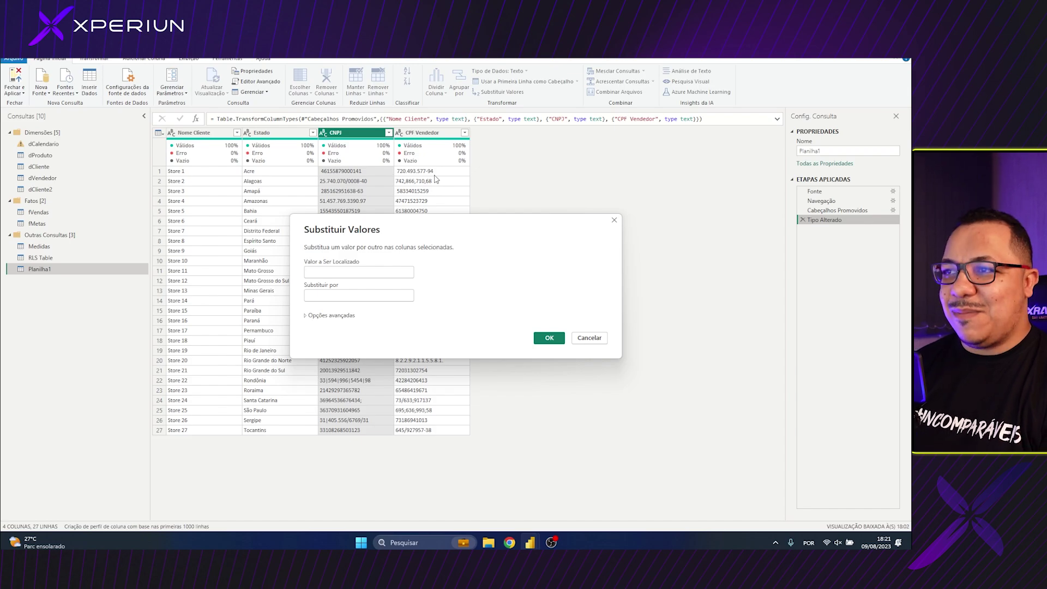
text(.)
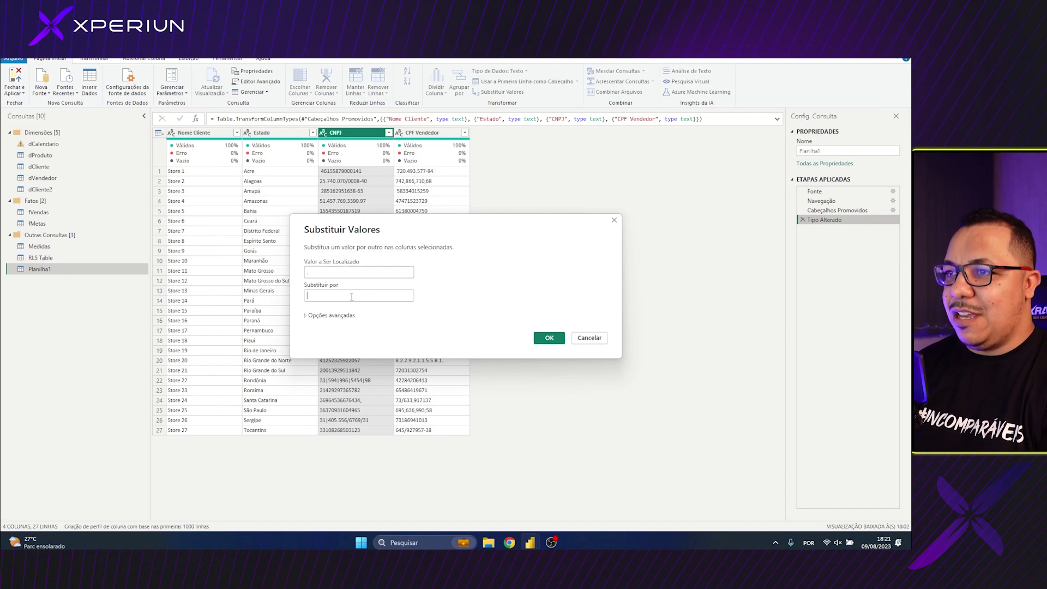
click(549, 338)
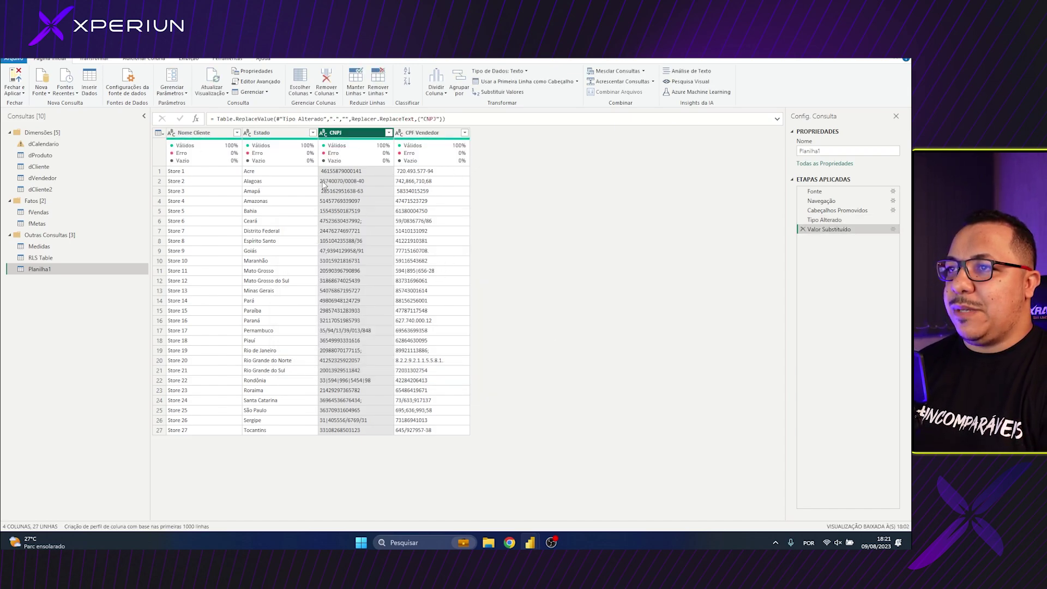
Remove semicolons and spaces from CNPJ with two more replace-value steps
click(499, 92)
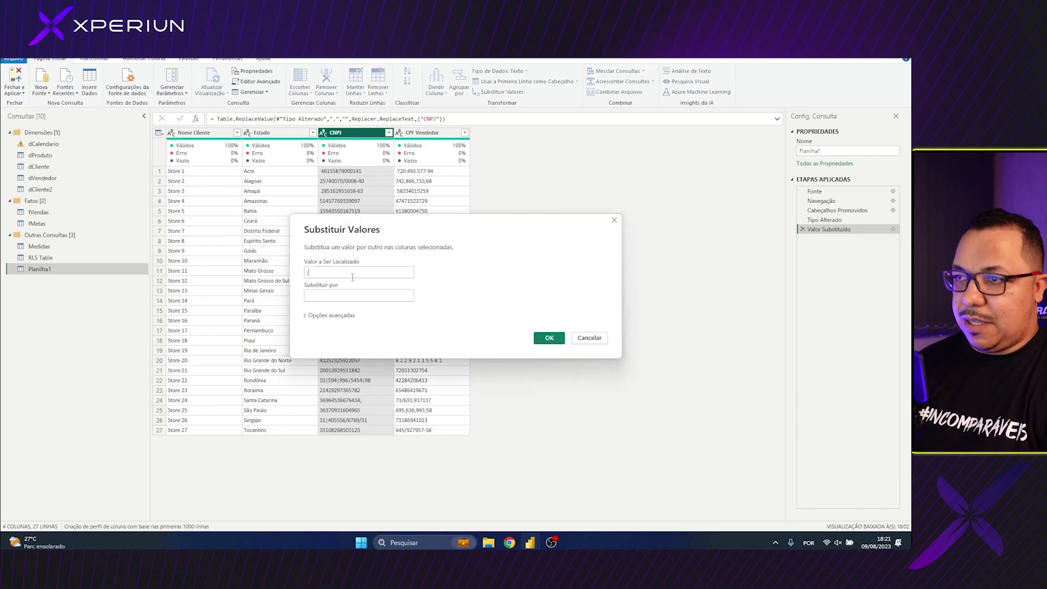
text(;)
click(549, 338)
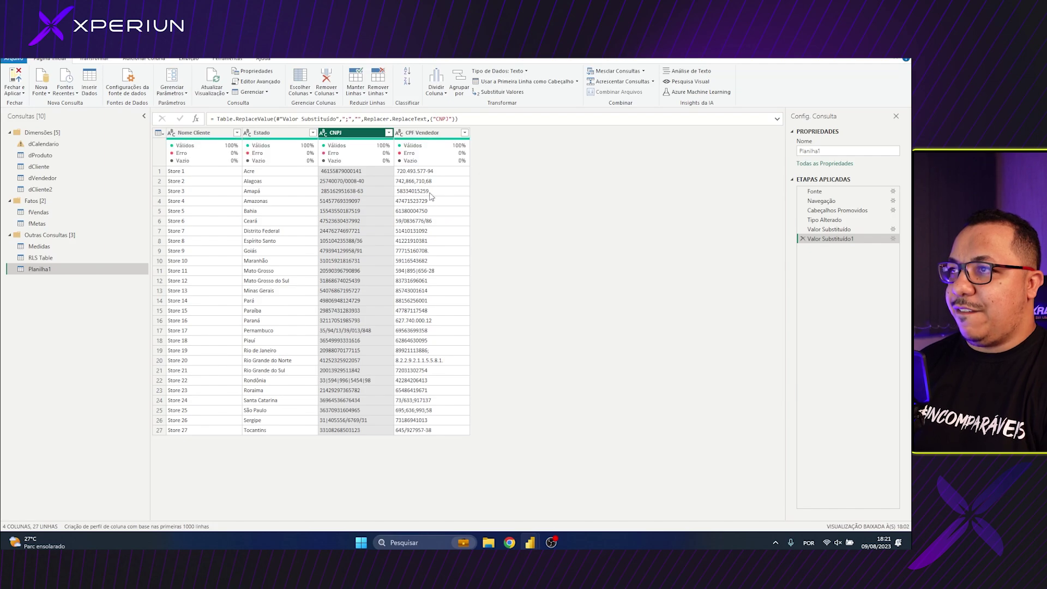
click(499, 91)
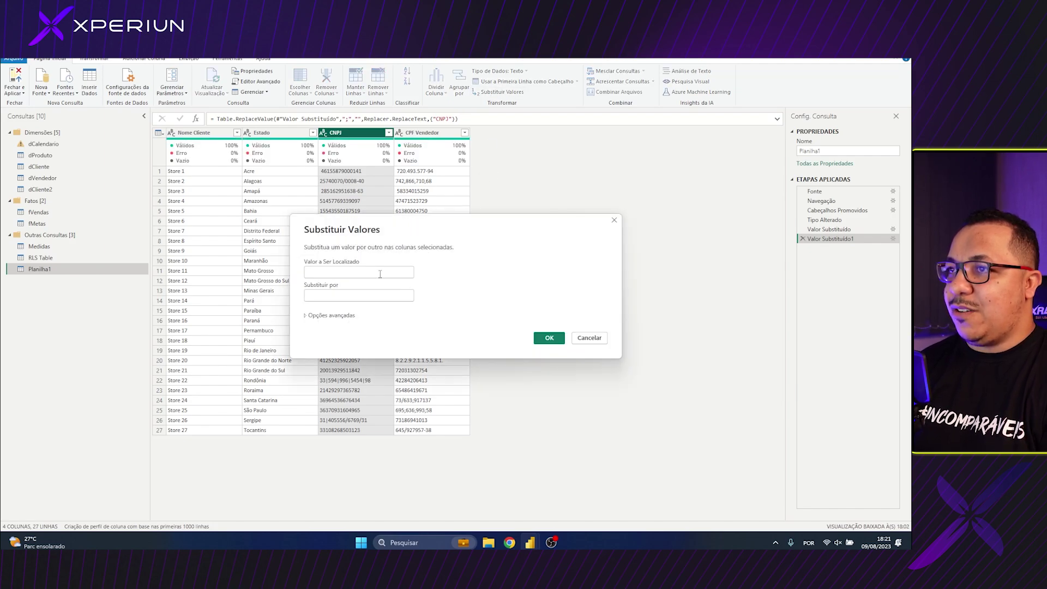
click(550, 338)
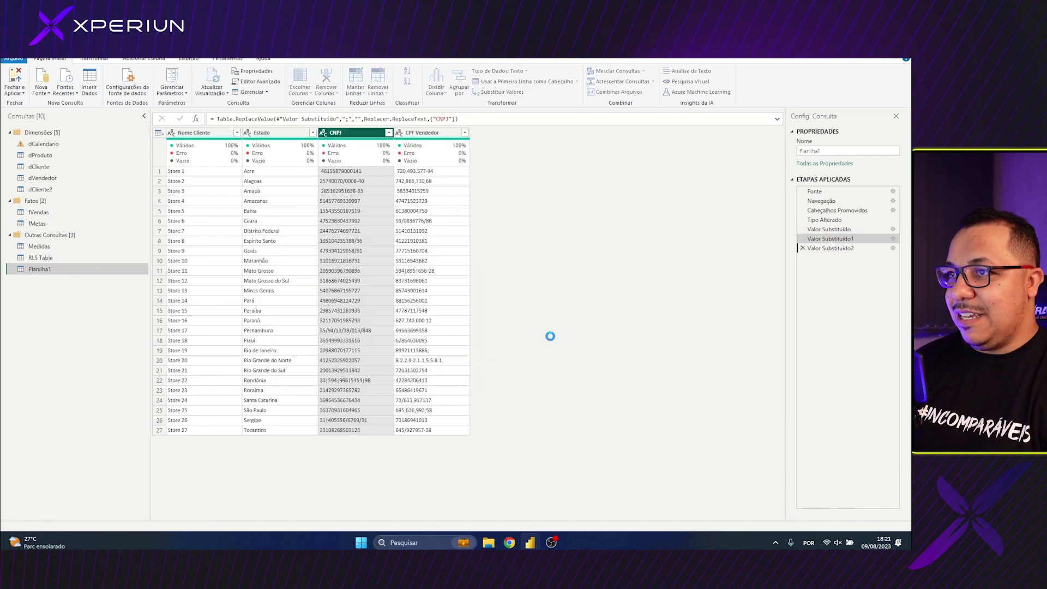
Remove slashes and pipe characters from CNPJ, then select the CPF Vendedor column
click(496, 92)
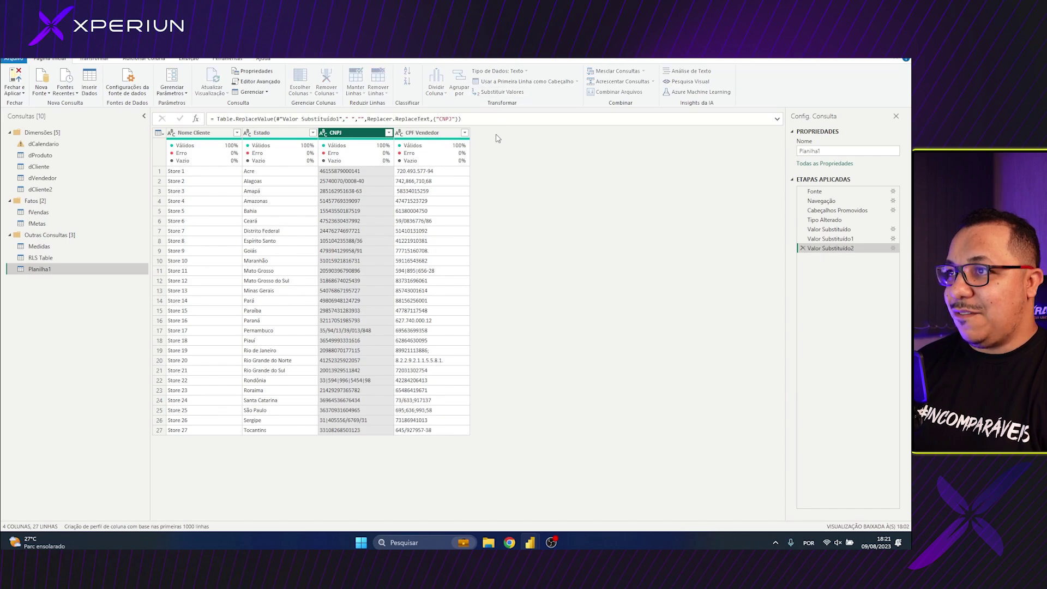
text(/)
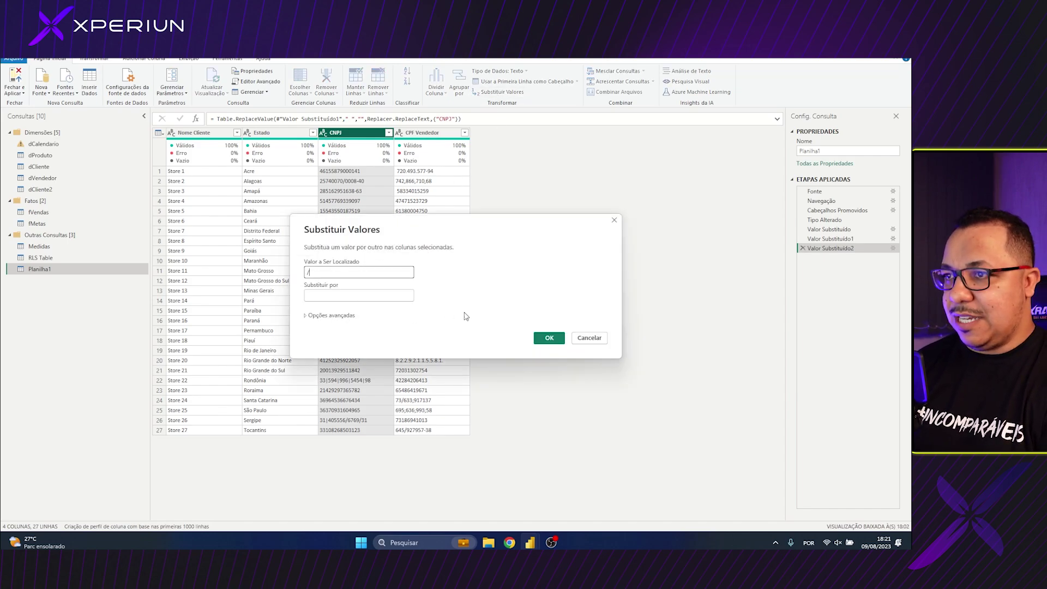
click(550, 337)
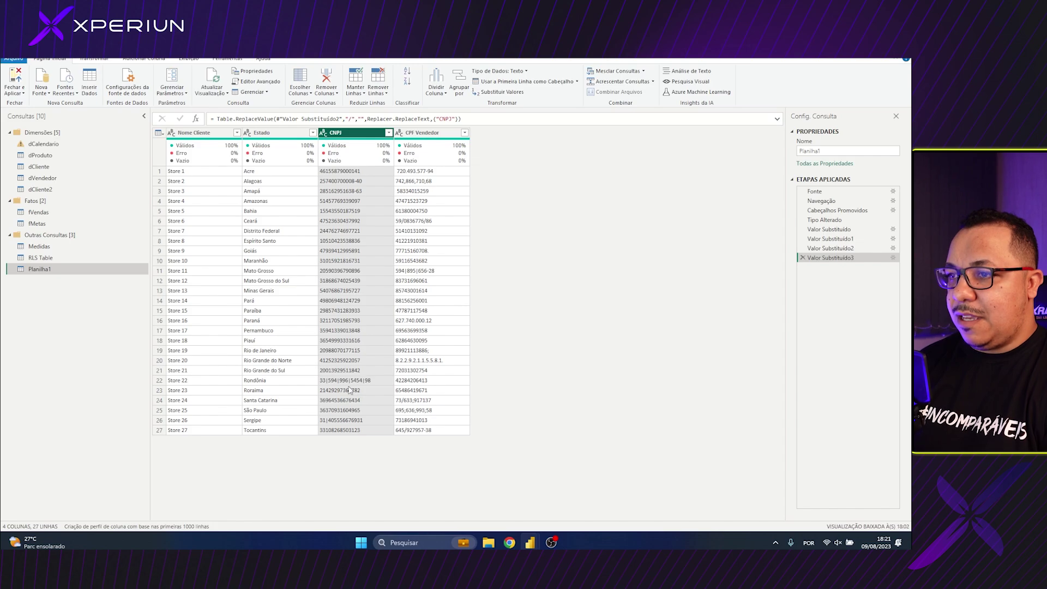
click(497, 93)
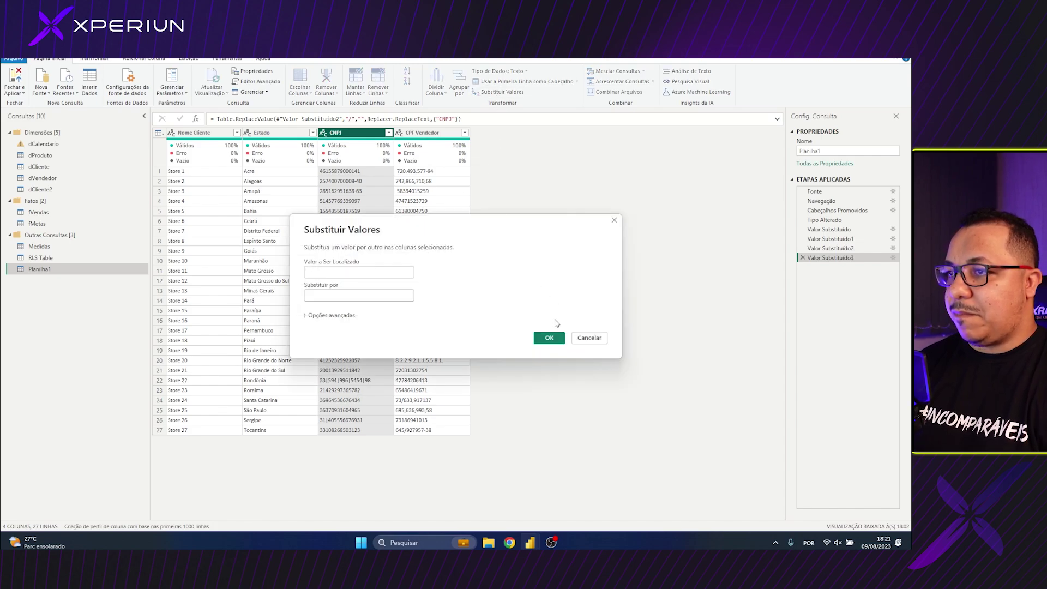
text(|)
click(549, 338)
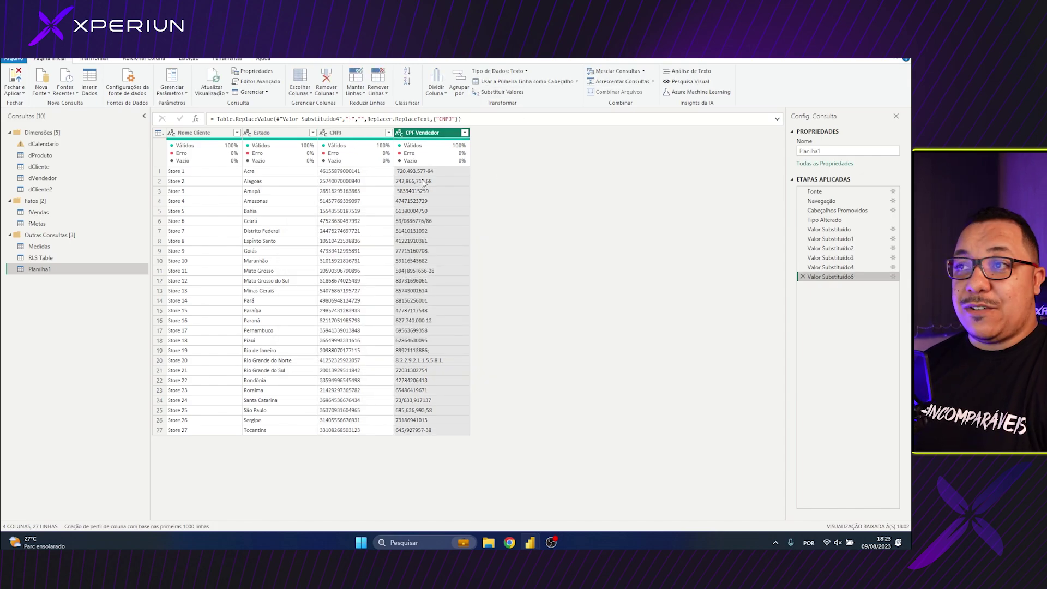
click(341, 134)
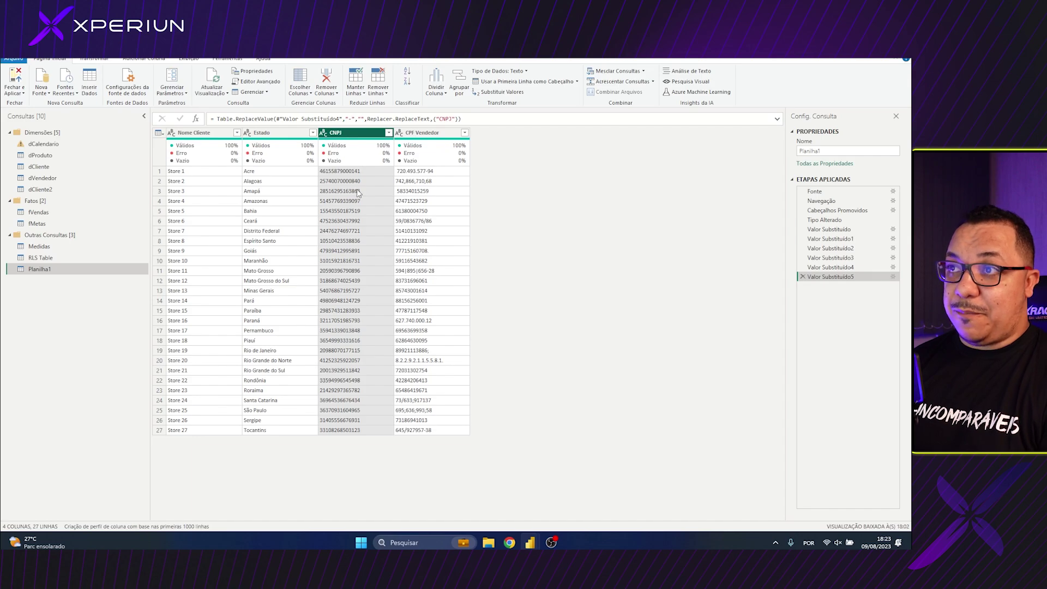
mouse_move(356, 147)
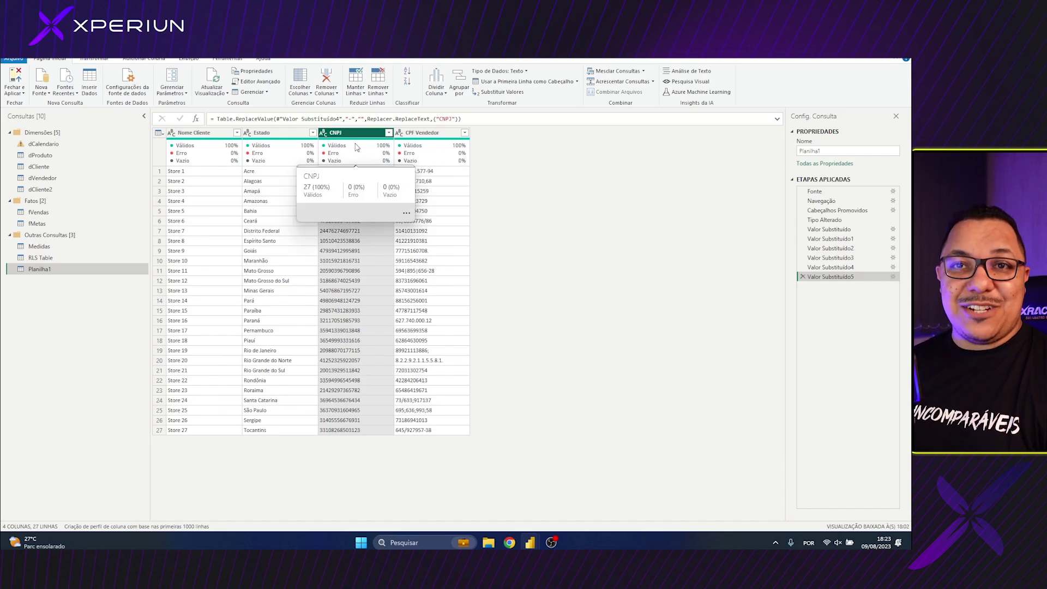
click(421, 133)
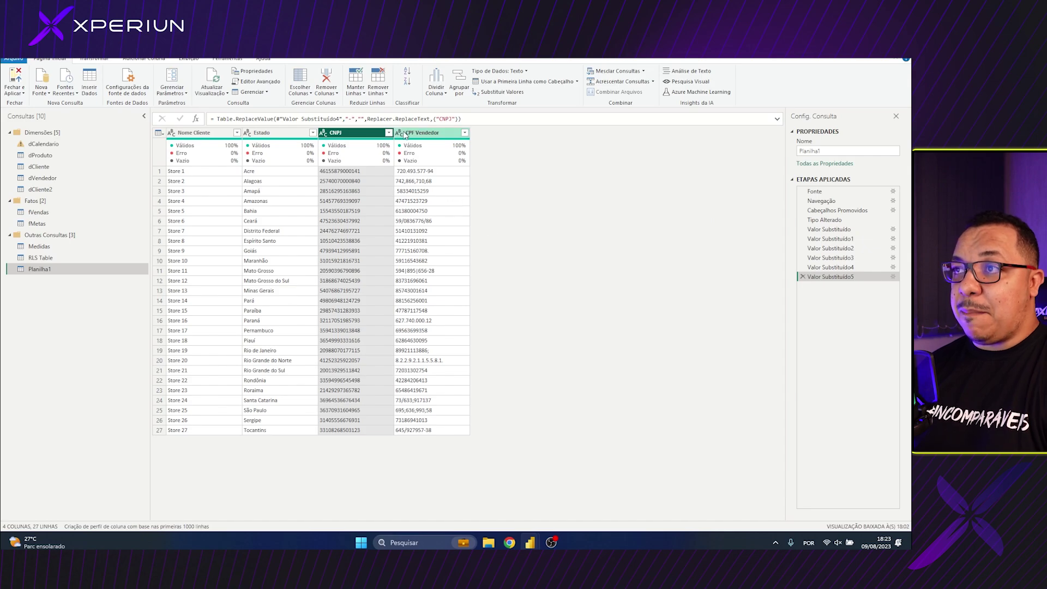
Add "CPF Vendedor" to the column list in the first Valor Substituído (dot removal) formula
click(850, 230)
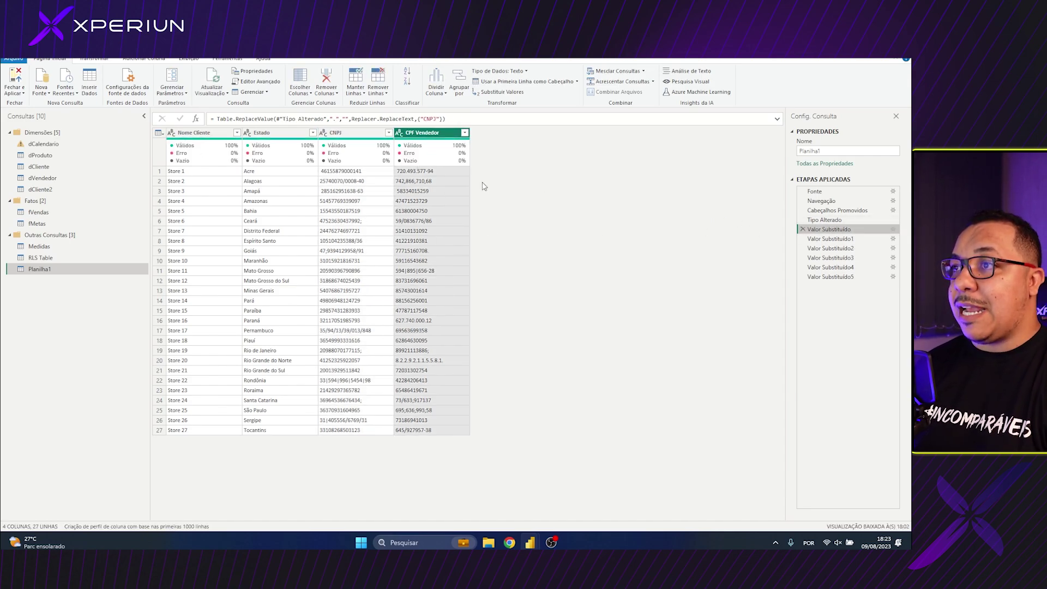
click(475, 121)
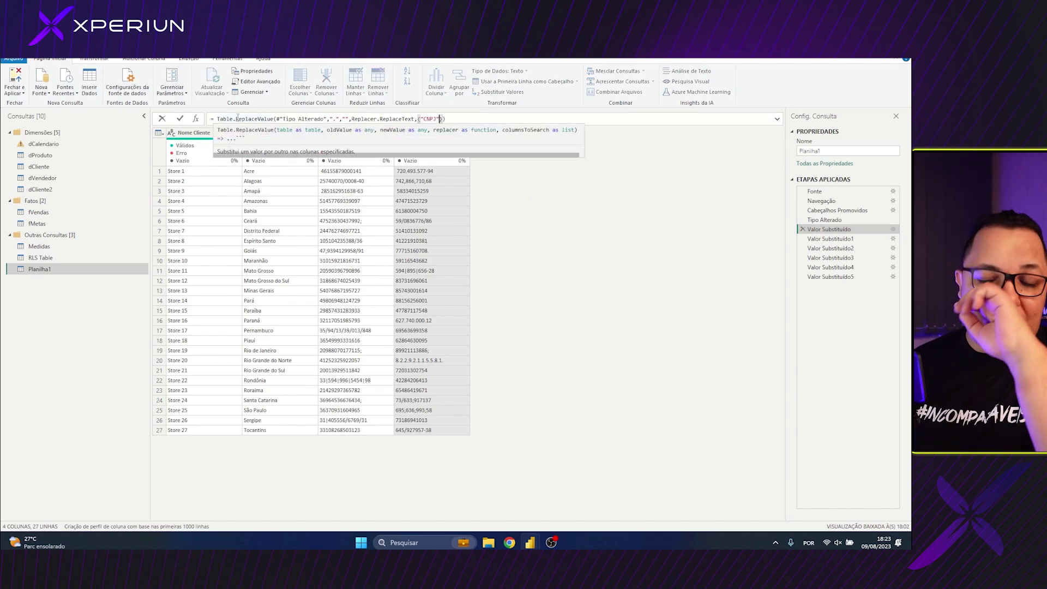
click(330, 119)
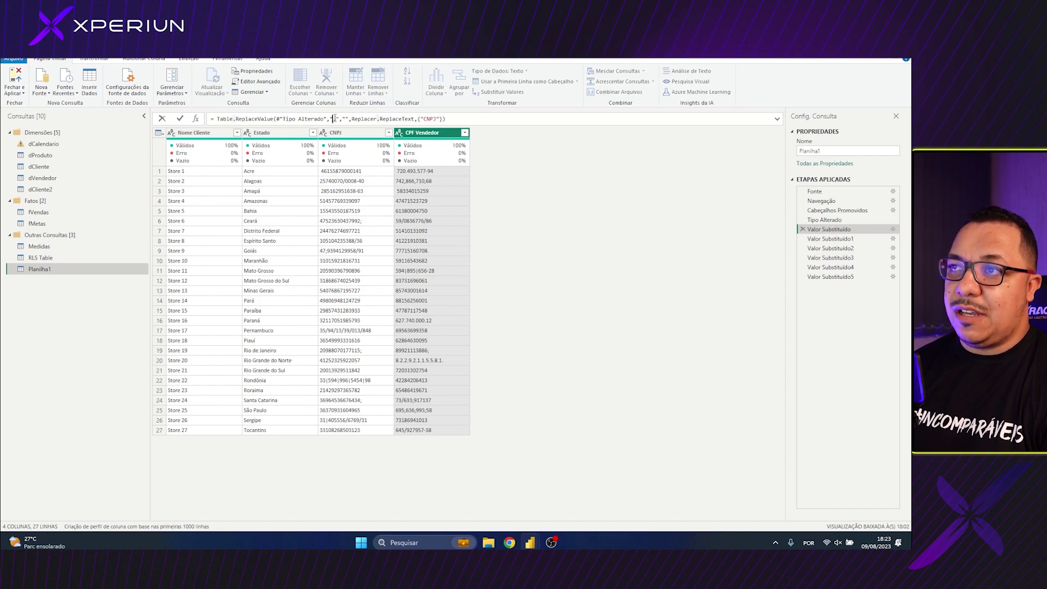
drag(357, 119, 418, 118)
click(430, 118)
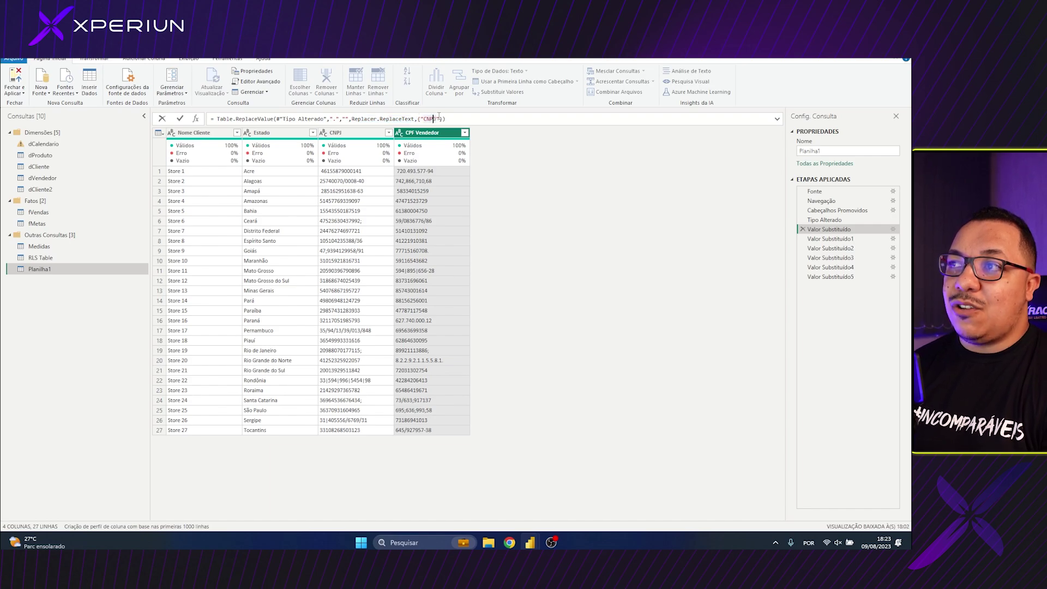
key(Left)
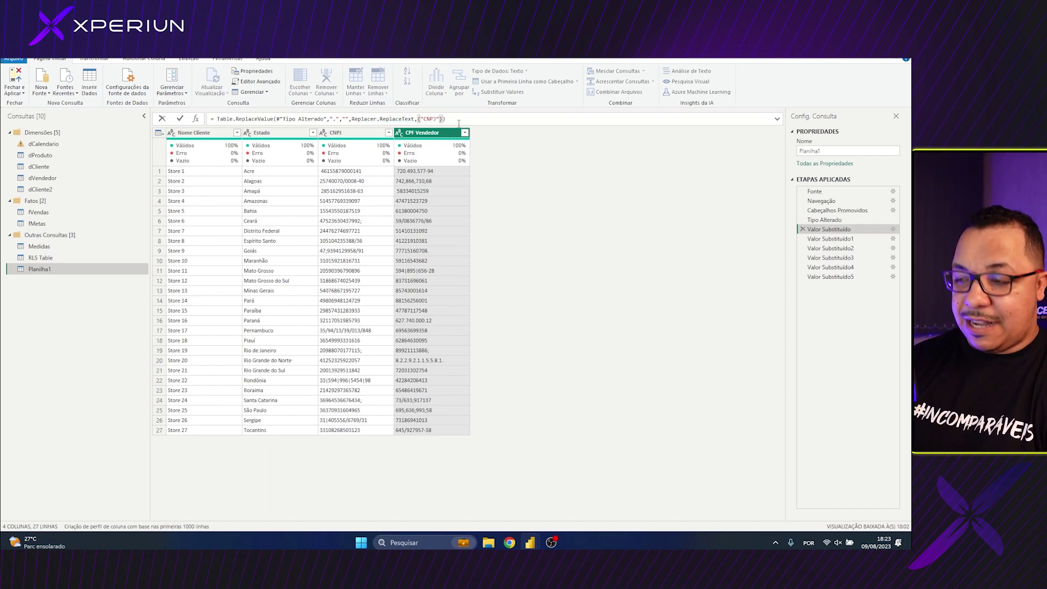
text(, "CN)
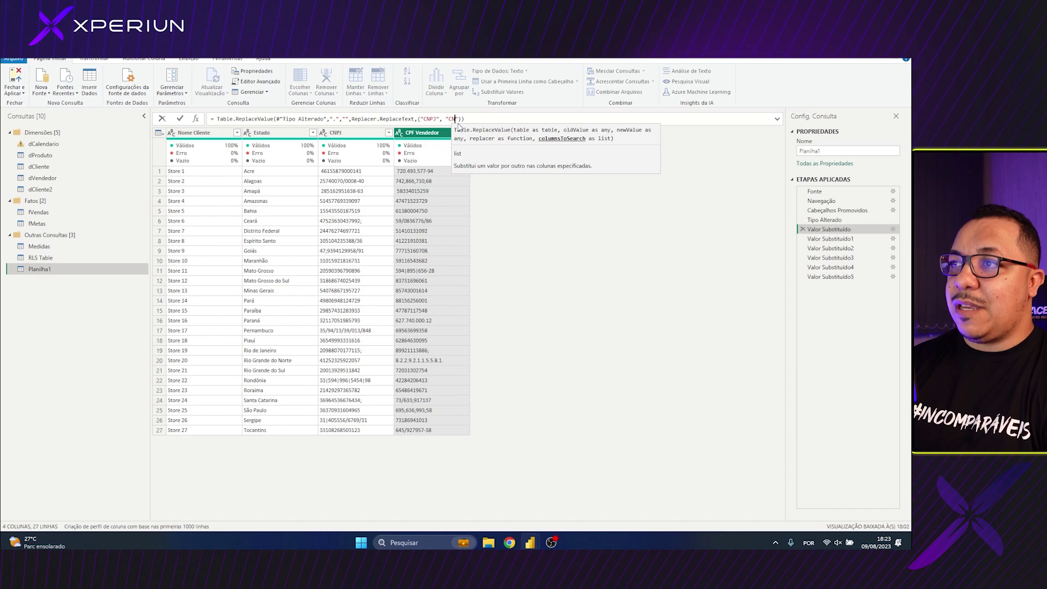
key(BackSpace)
text(PF Ve)
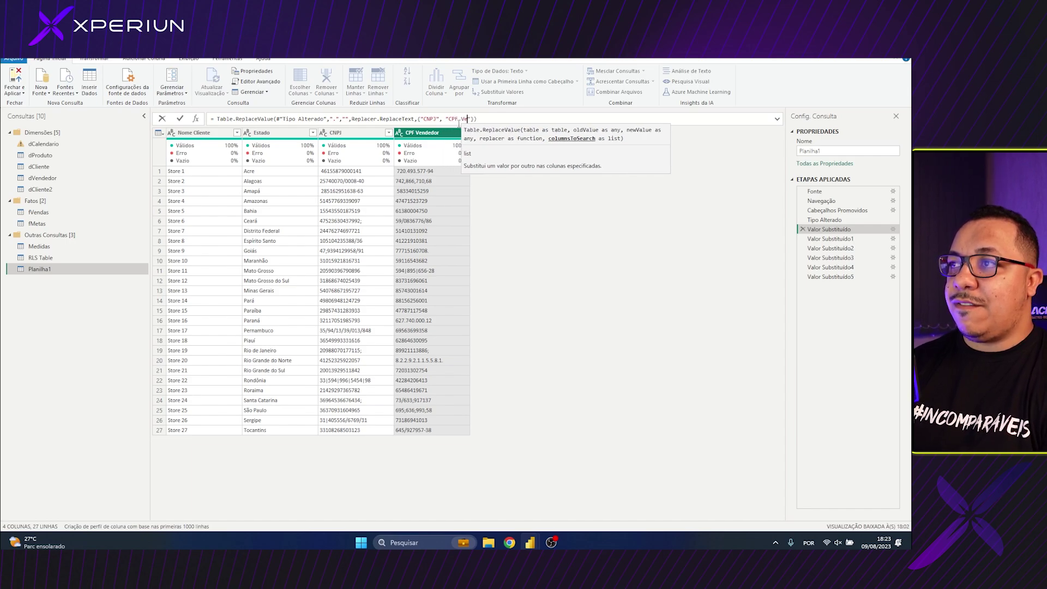
text(ndedor)
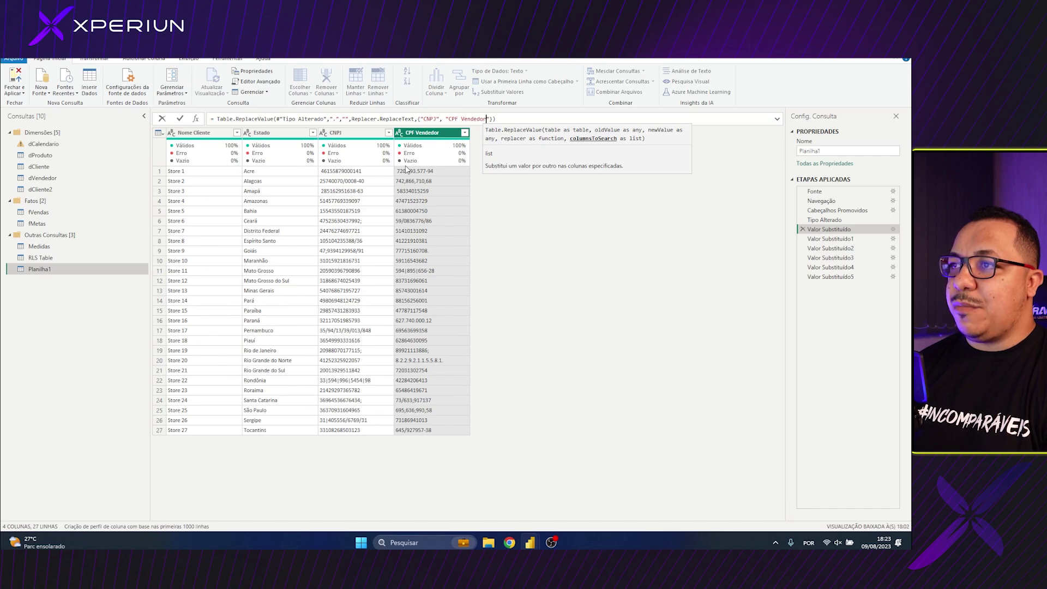
key(Return)
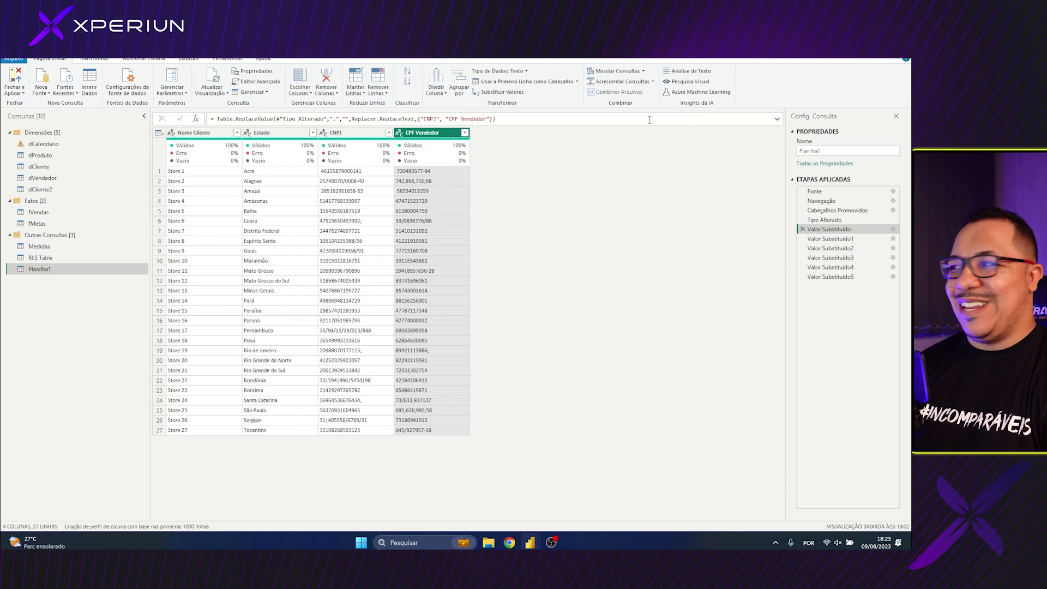
Paste CPF Vendedor into the Valor Substituído1 and Valor Substituído2 formulas for semicolons and spaces
click(491, 118)
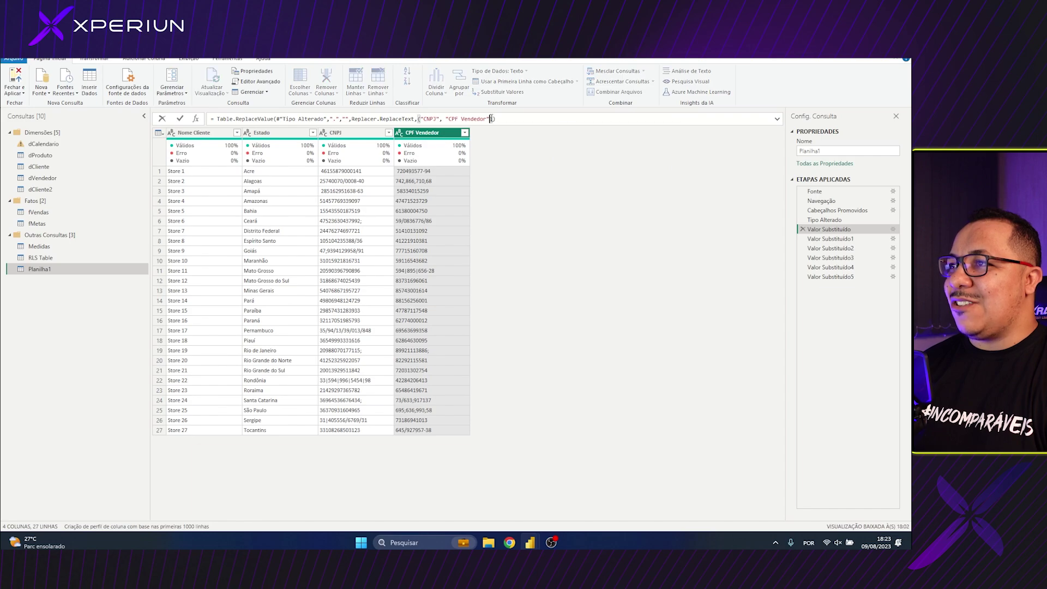
key(shift+Left)
key(shift+Left)
key(shift+Left)
key(shift+Left)
key(shift+Left)
key(shift+Left)
key(shift+Left)
key(shift+Left)
key(shift+Left)
key(shift+Left)
key(shift+Left)
key(shift+Left)
key(shift+Left)
key(shift+Left)
key(ctrl+c)
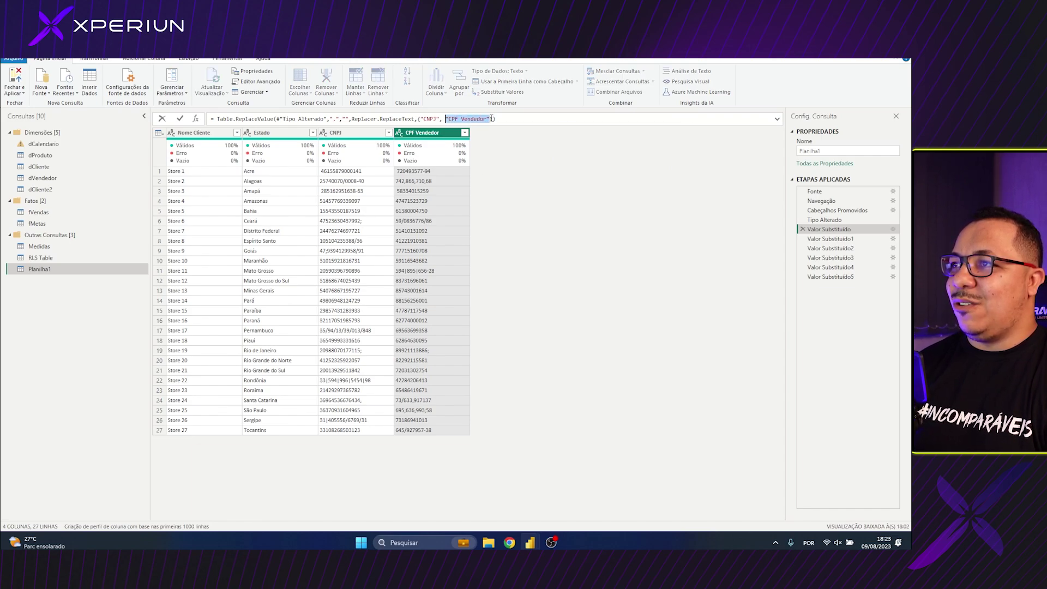
click(830, 238)
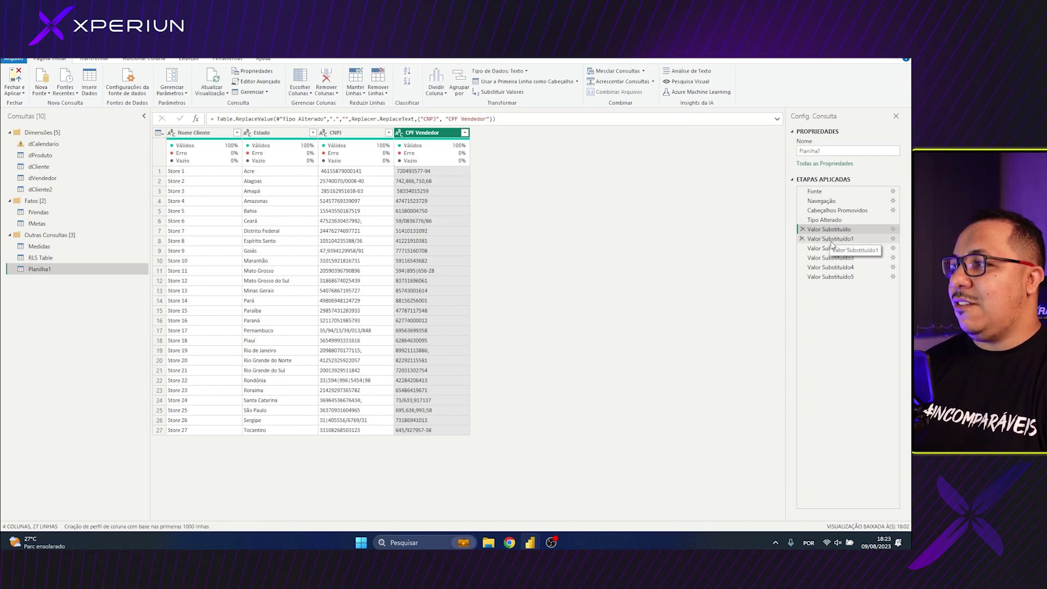
click(447, 119)
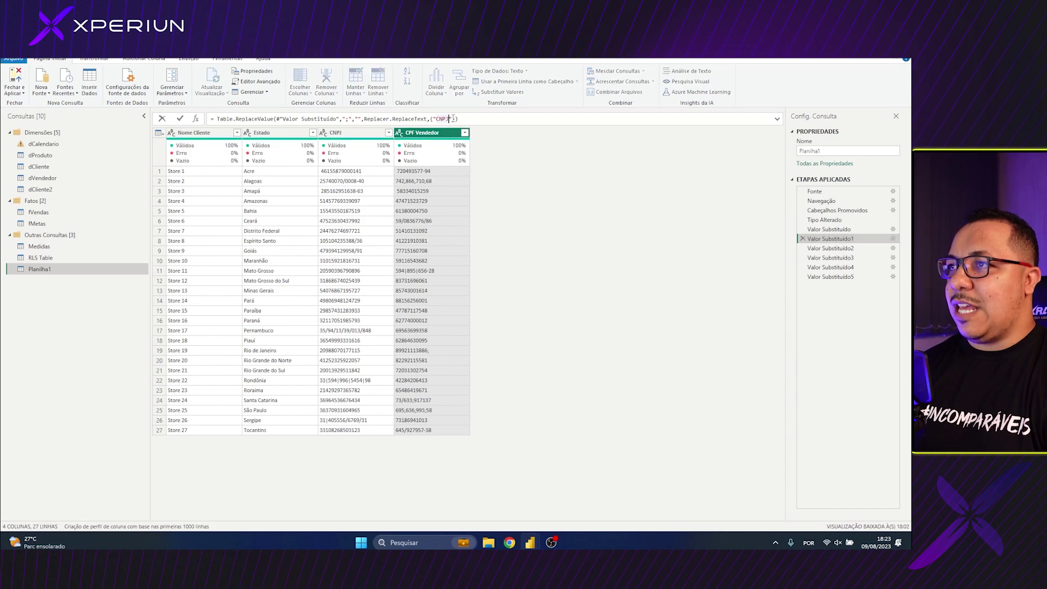
text(,)
key(ctrl+v)
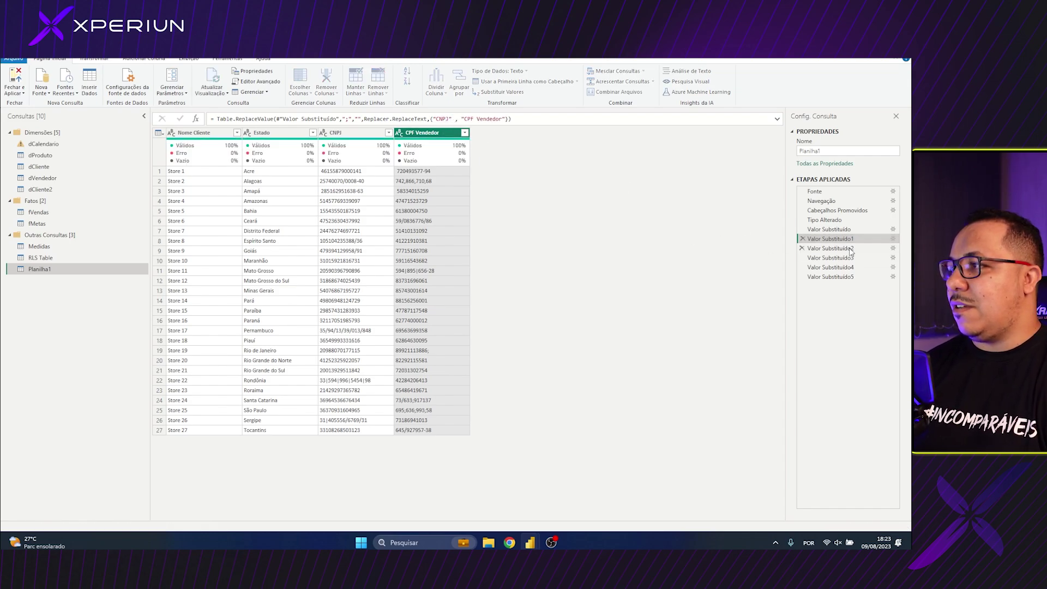
double_click(830, 248)
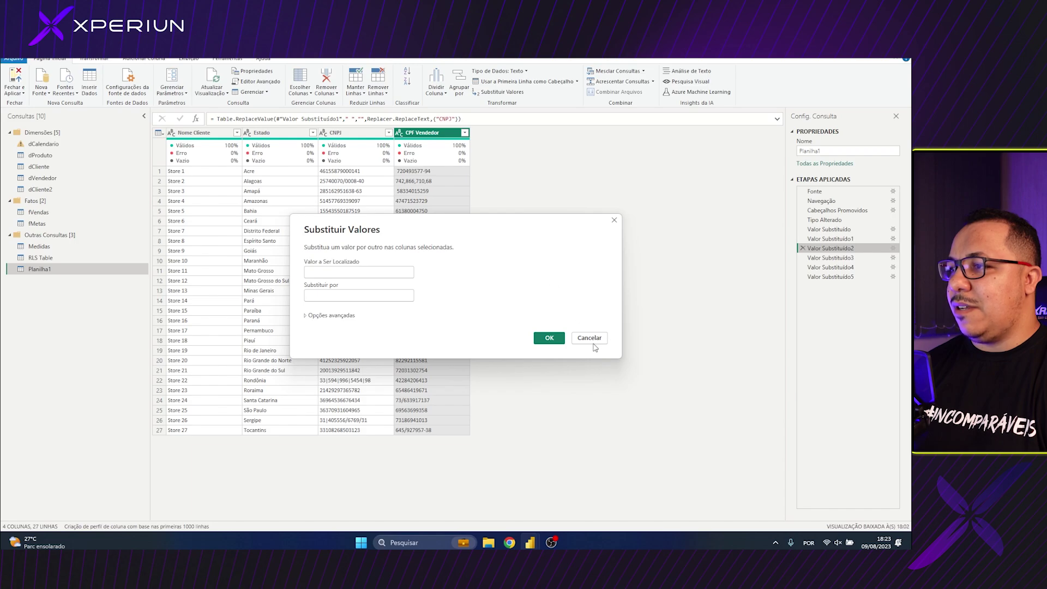
click(590, 339)
click(457, 119)
text(,)
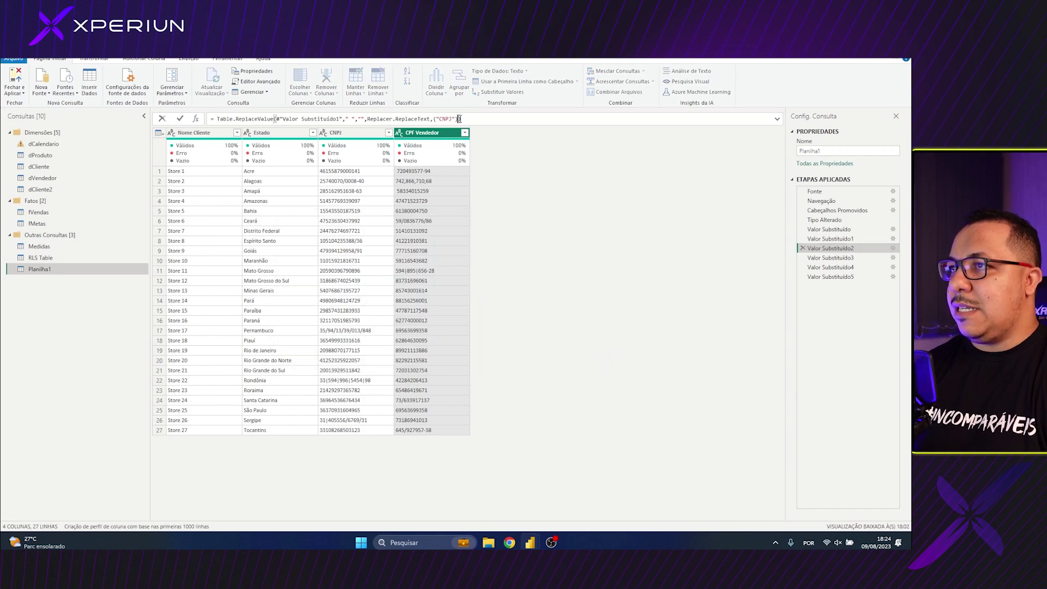
key(ctrl+v)
Extend the slash, pipe and hyphen removal steps (Valor Substituído3–5) to CPF Vendedor
click(846, 257)
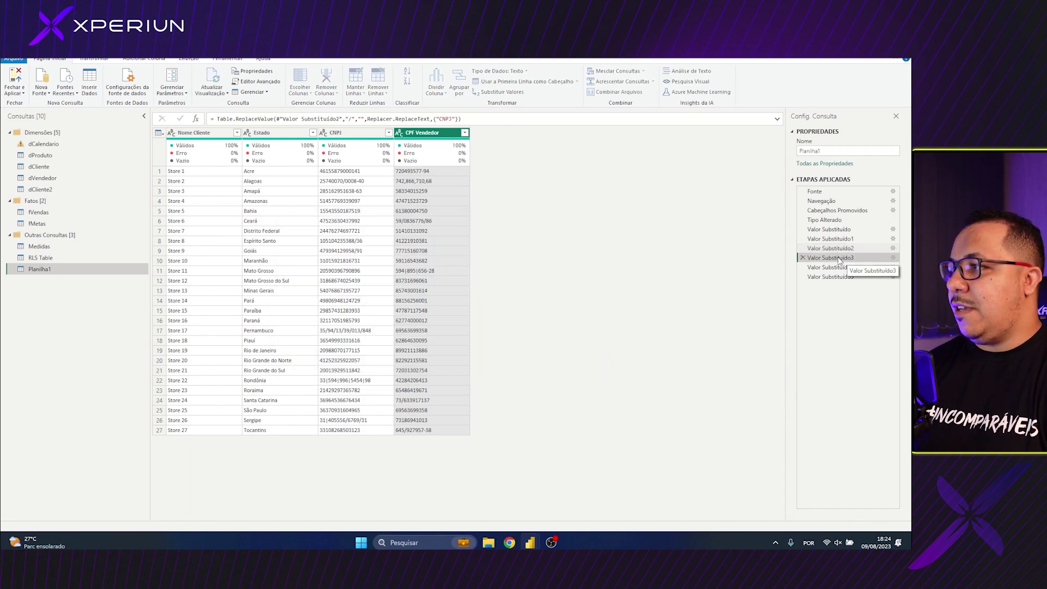
text(, "CPF Vendedor")
key(Return)
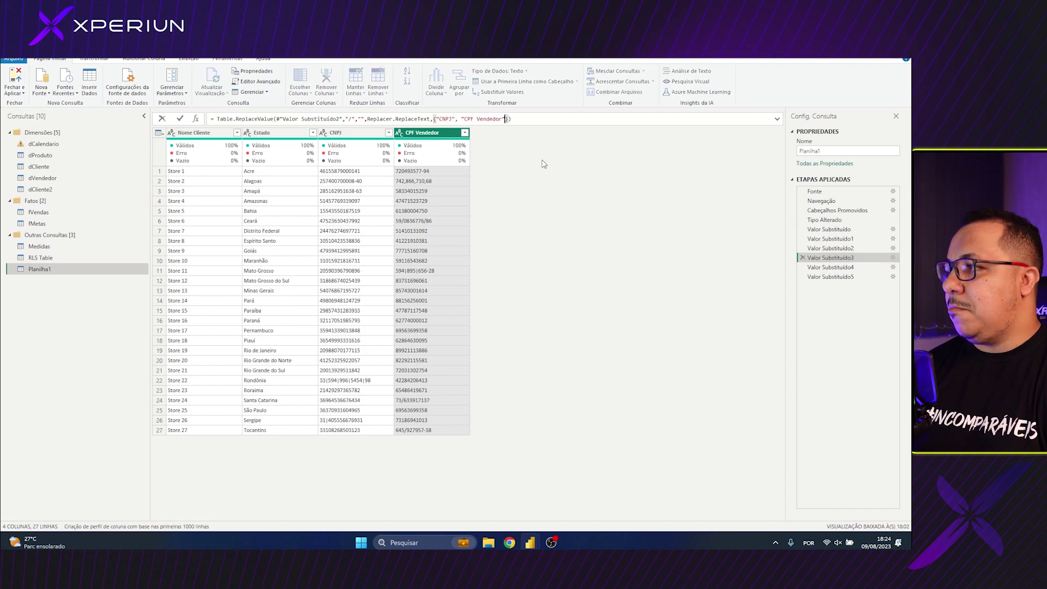
click(845, 267)
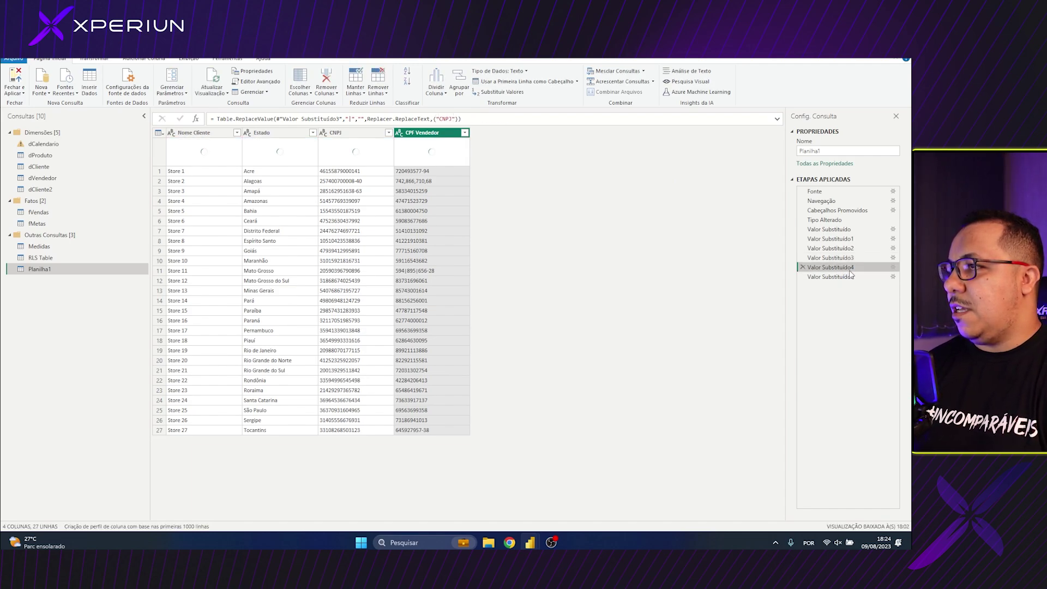
click(455, 119)
text(, "CPF Vendedor")
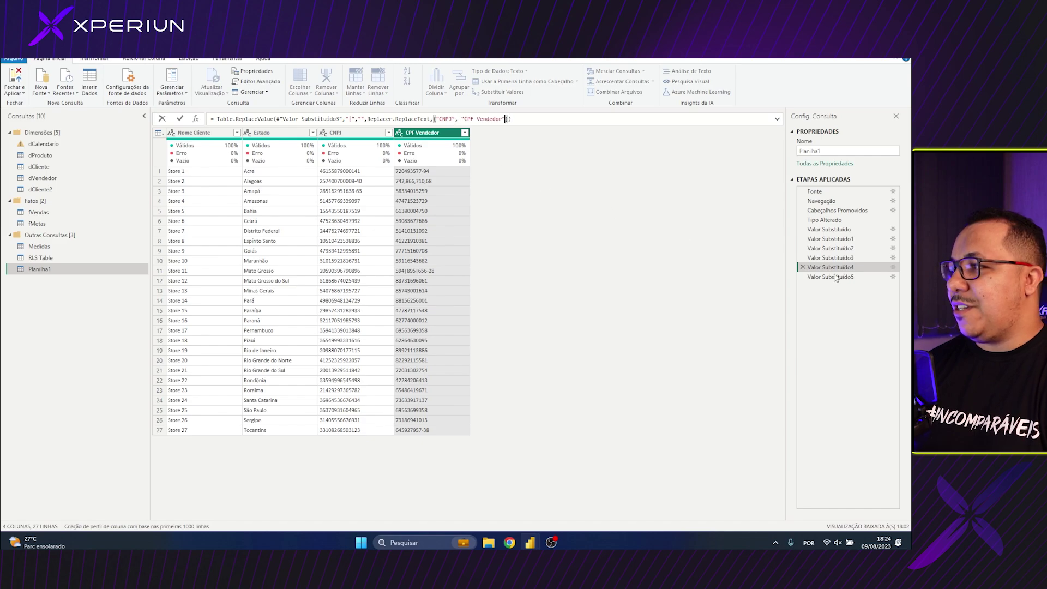
click(830, 276)
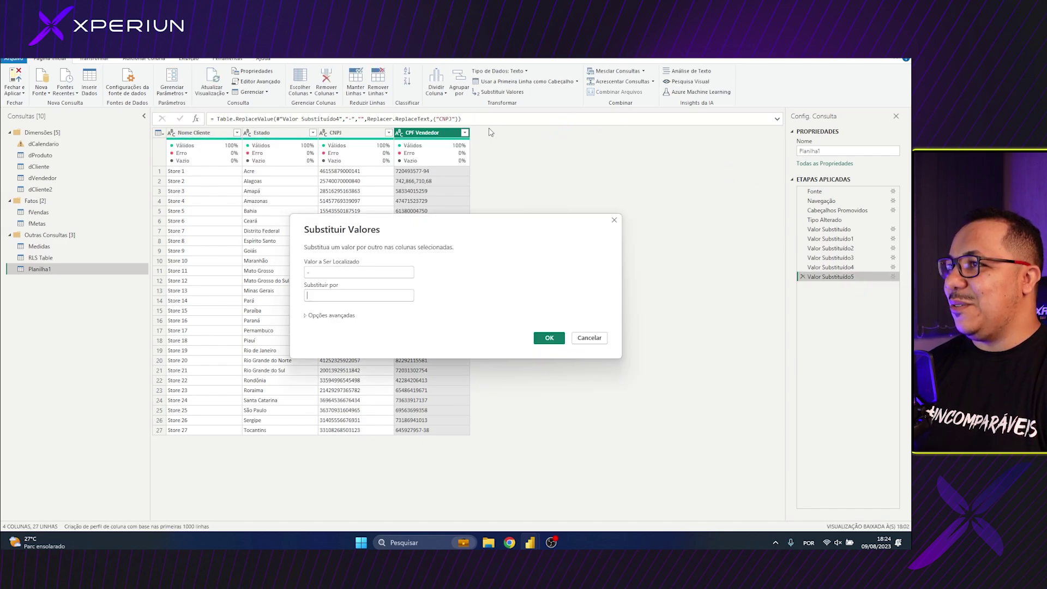
click(596, 335)
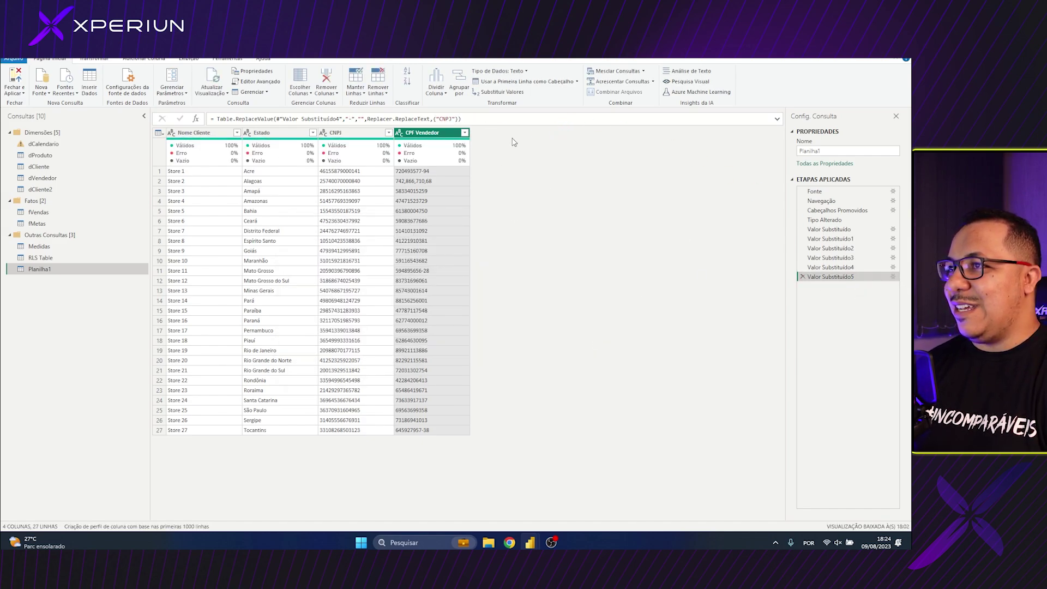
click(455, 118)
text(, "CPF Vendedor")
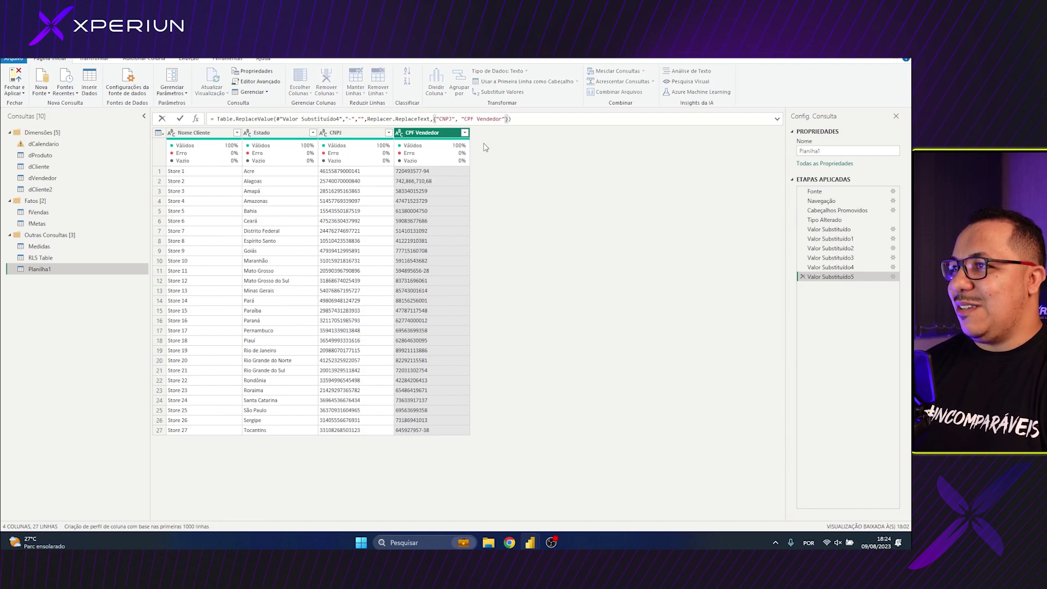
key(Return)
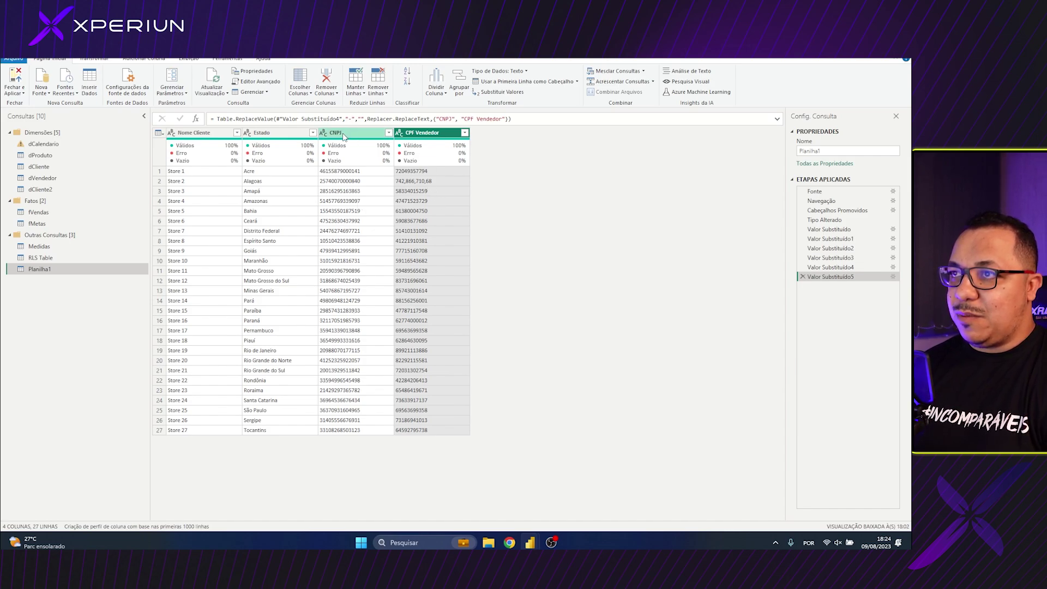
Replace commas with nothing in both CNPJ and CPF Vendedor, adding a Valor Substituído6 step
click(344, 136)
ctrl+click(436, 137)
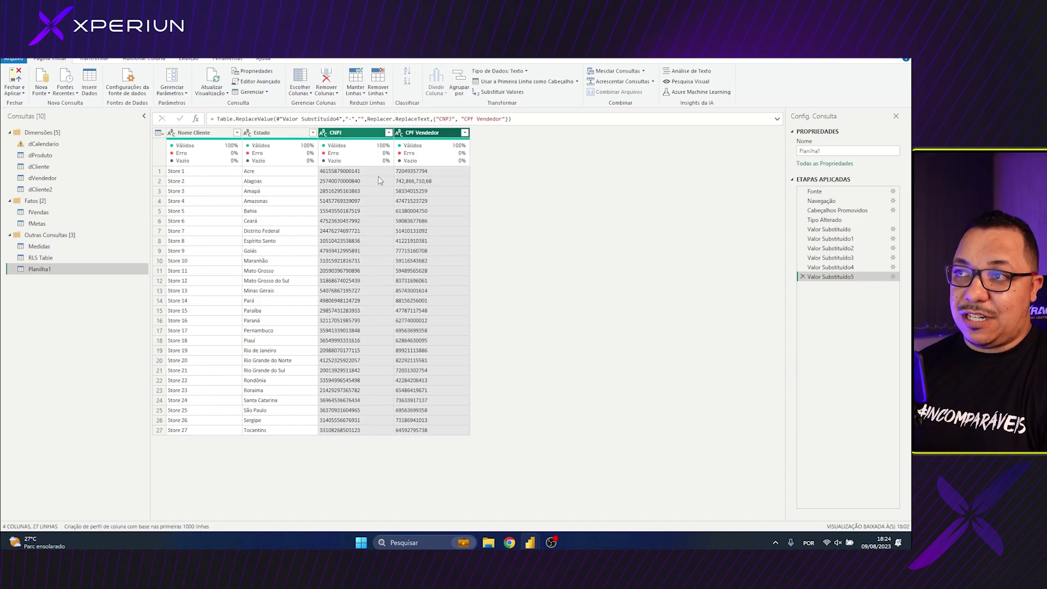
click(498, 92)
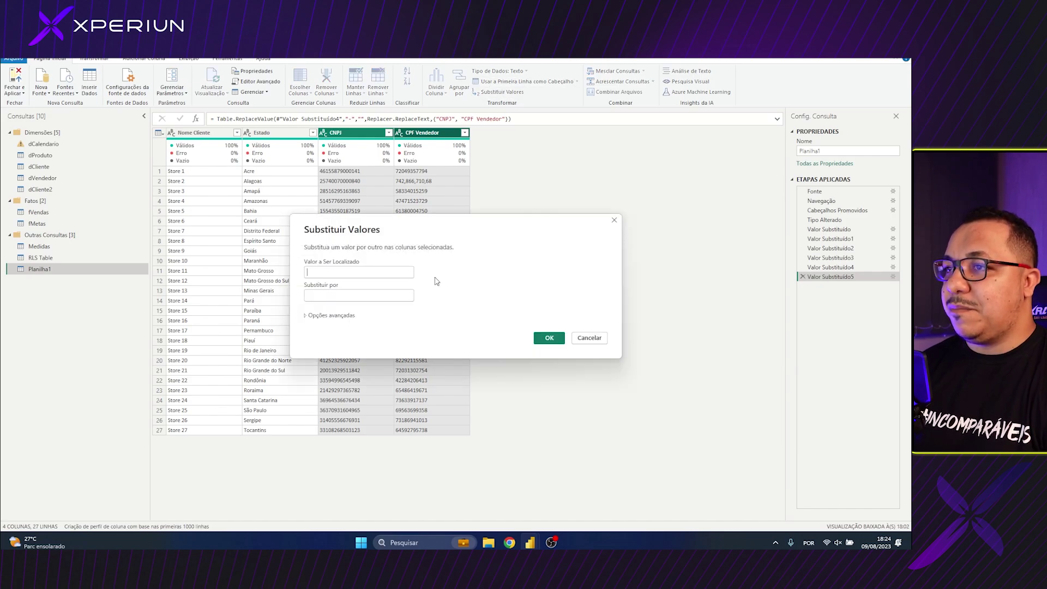
text(,)
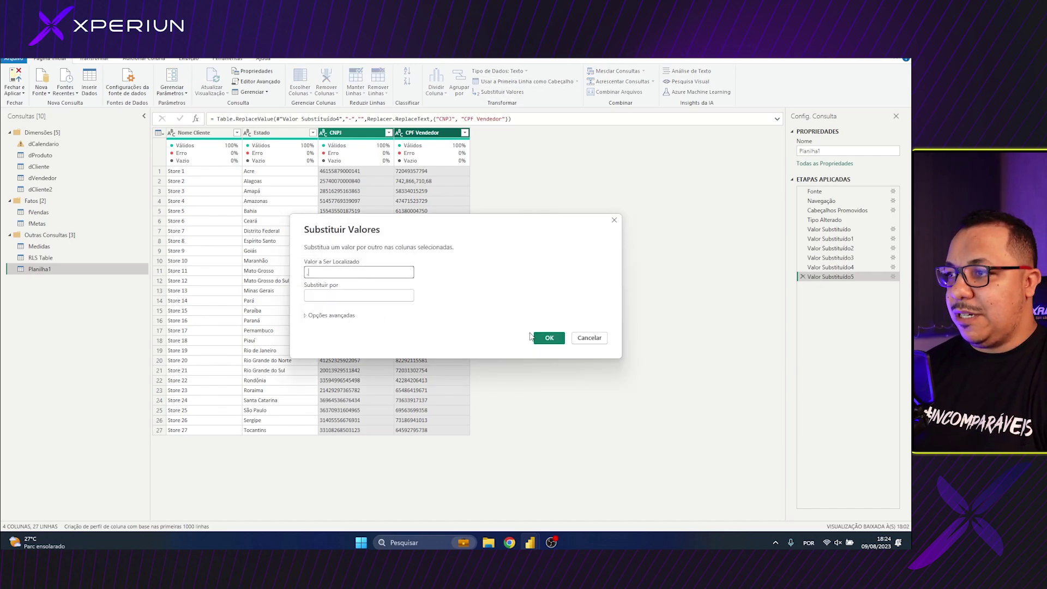
click(548, 338)
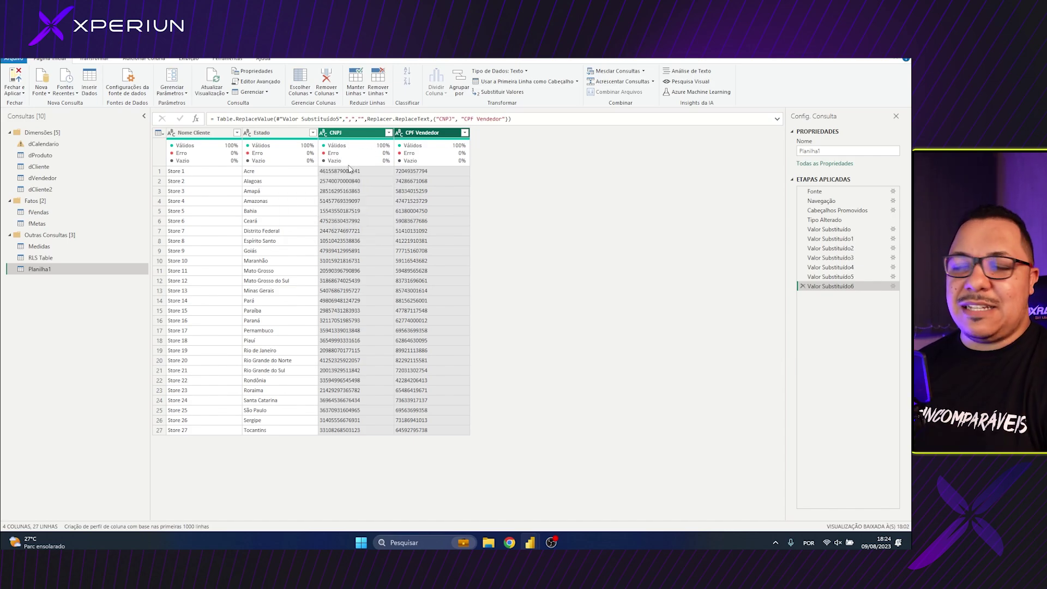
click(360, 134)
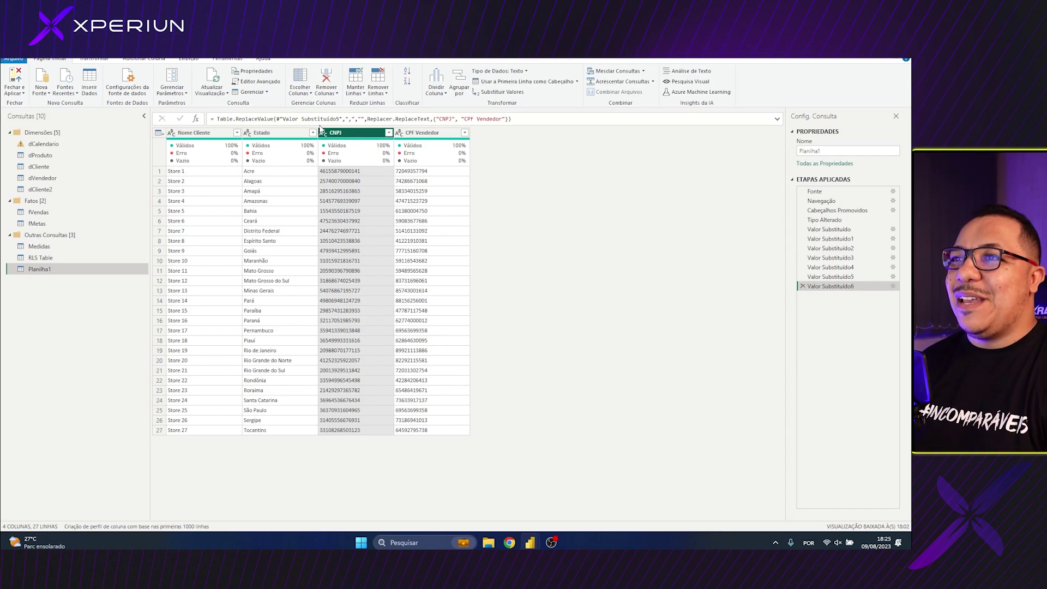
click(409, 146)
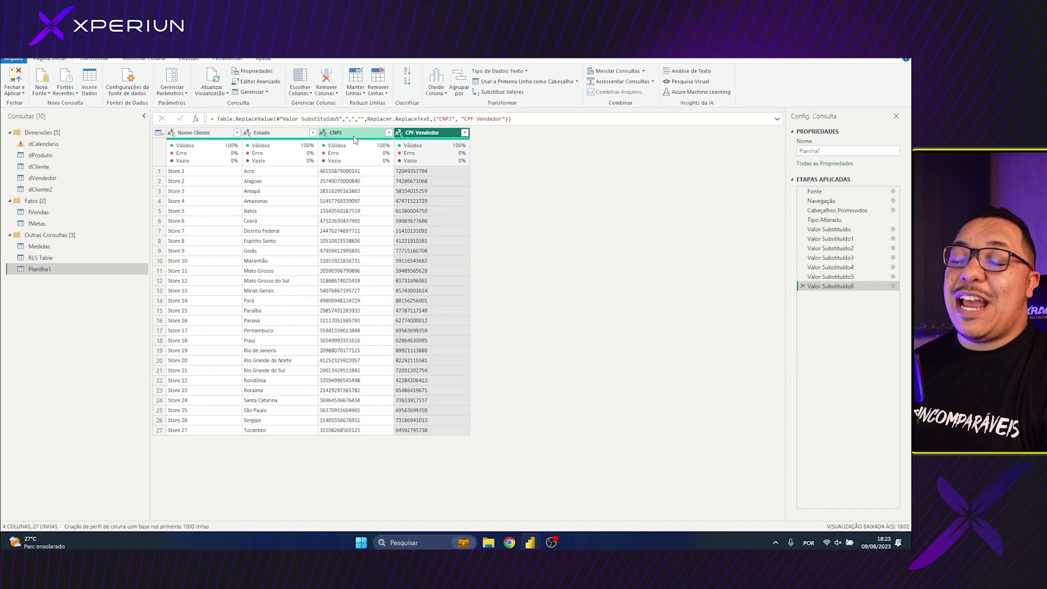
click(131, 61)
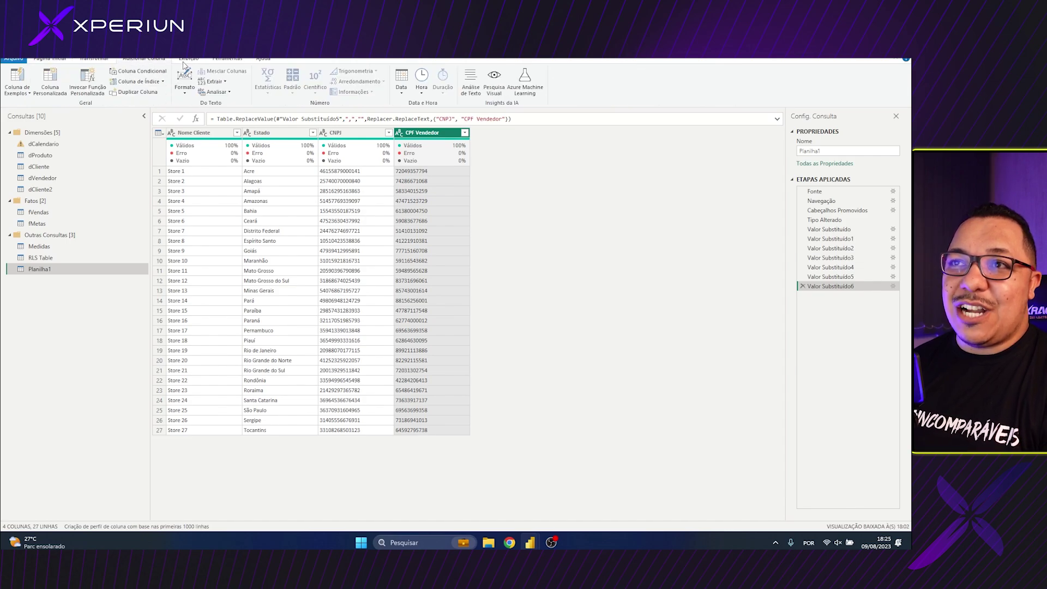
Start a Coluna de Exemplos and cancel it without adding any column
click(20, 78)
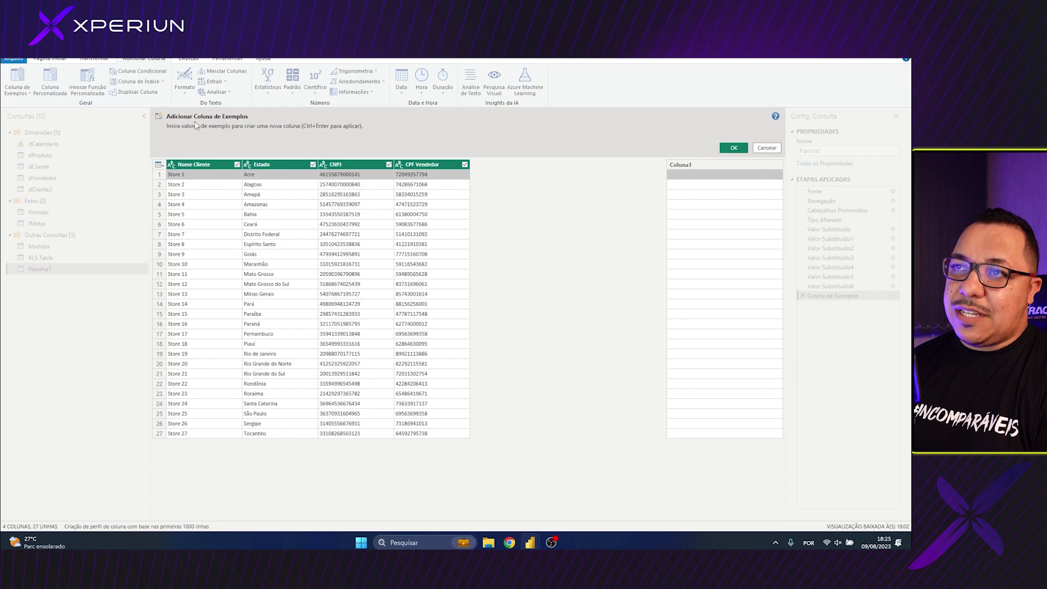
click(765, 149)
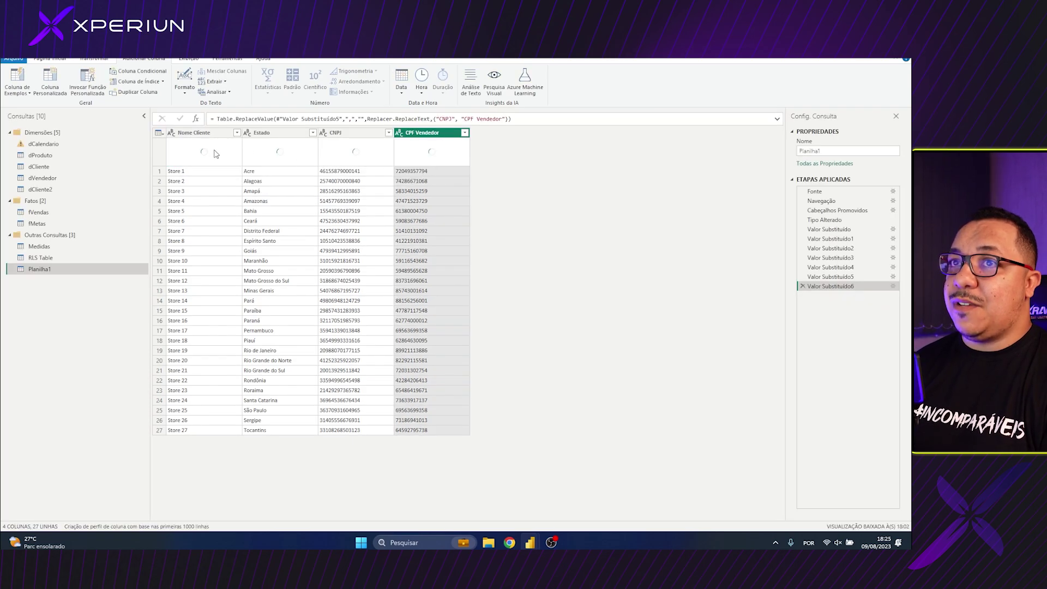
Leave only CNPJ selected and open the Coluna de Exemplos dropdown options
click(28, 94)
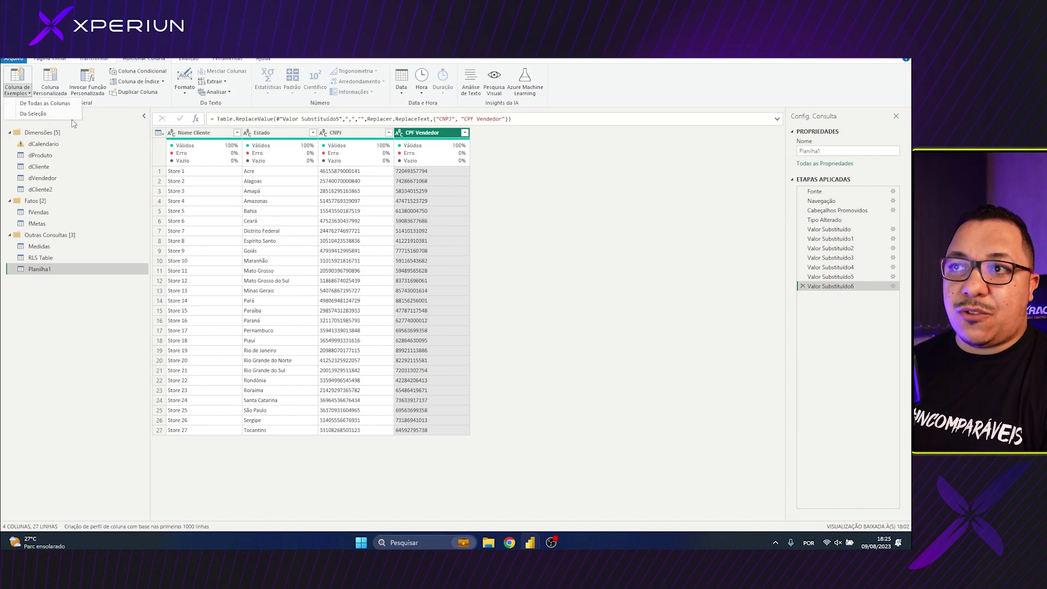
click(207, 138)
shift+click(451, 135)
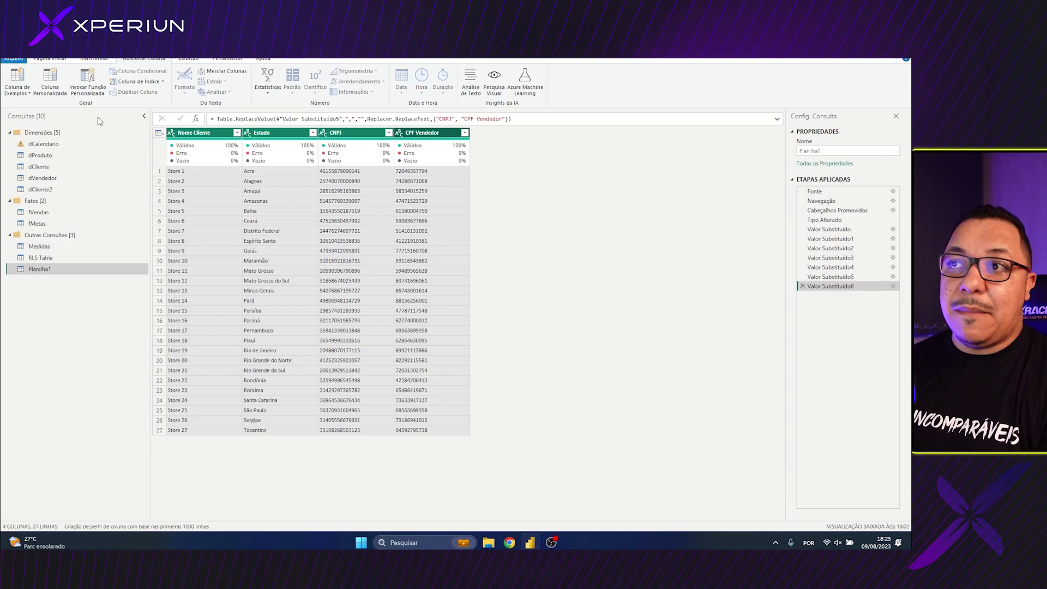
click(238, 167)
click(346, 134)
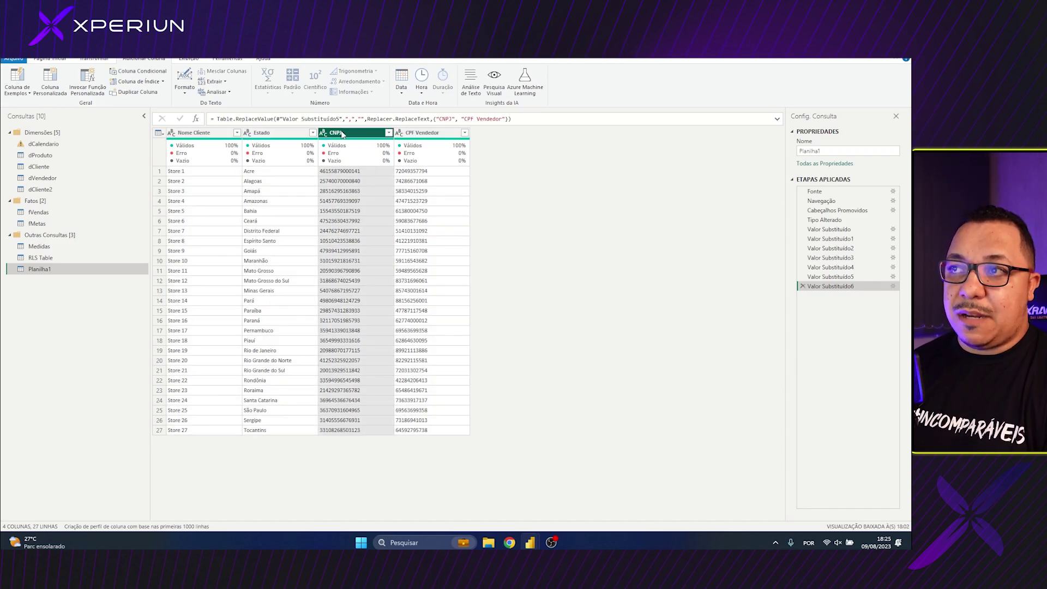
click(16, 91)
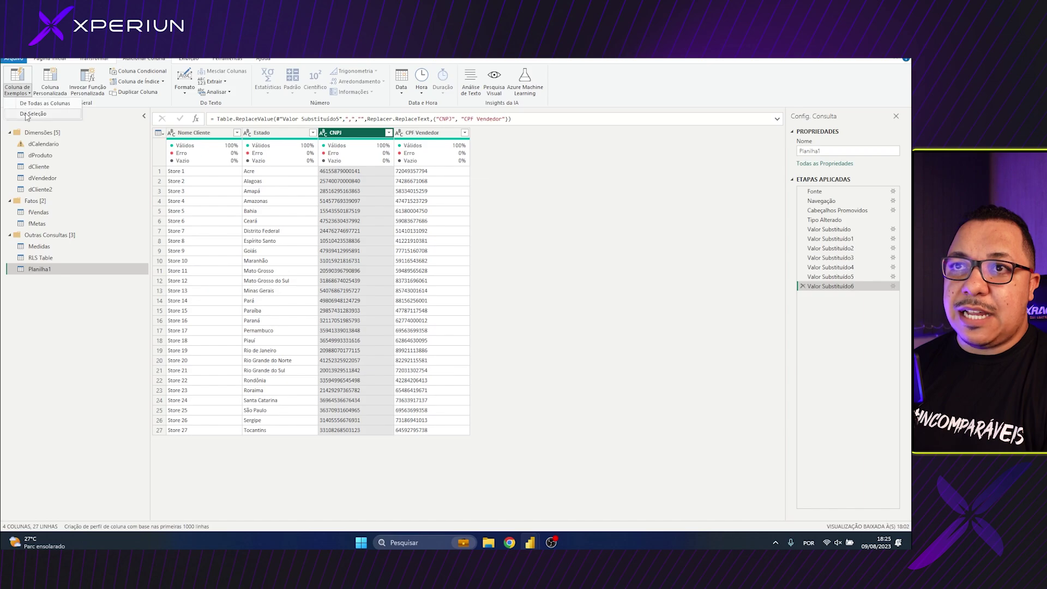
key(Escape)
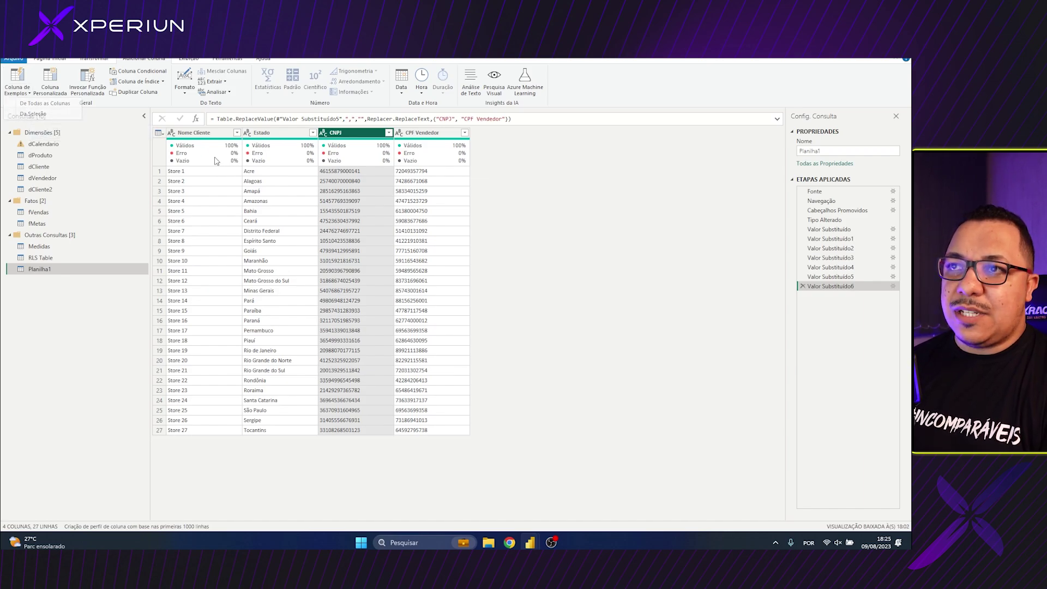
click(194, 133)
shift+click(418, 137)
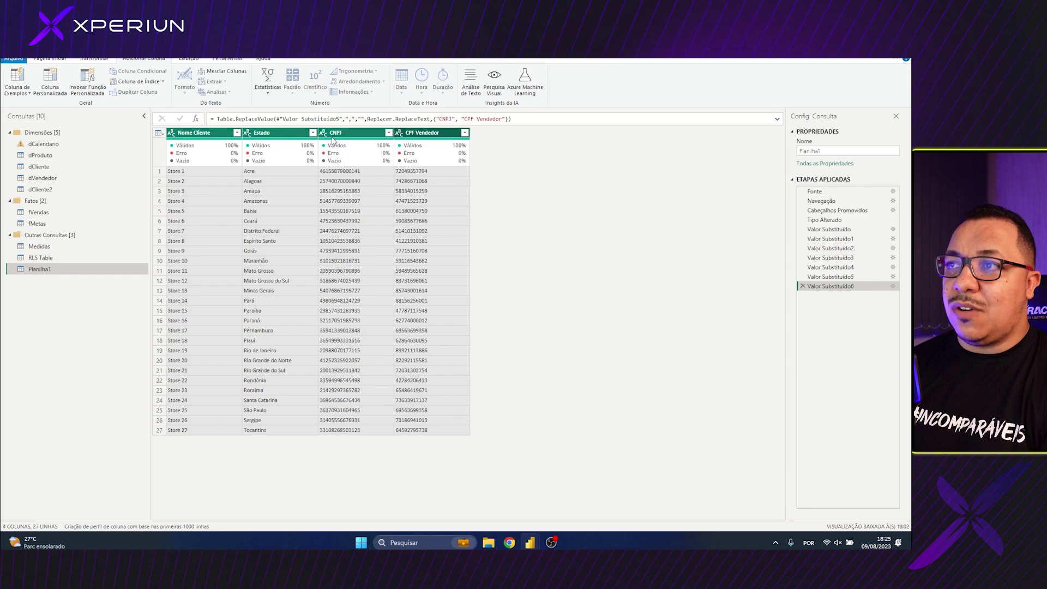
click(335, 132)
click(29, 93)
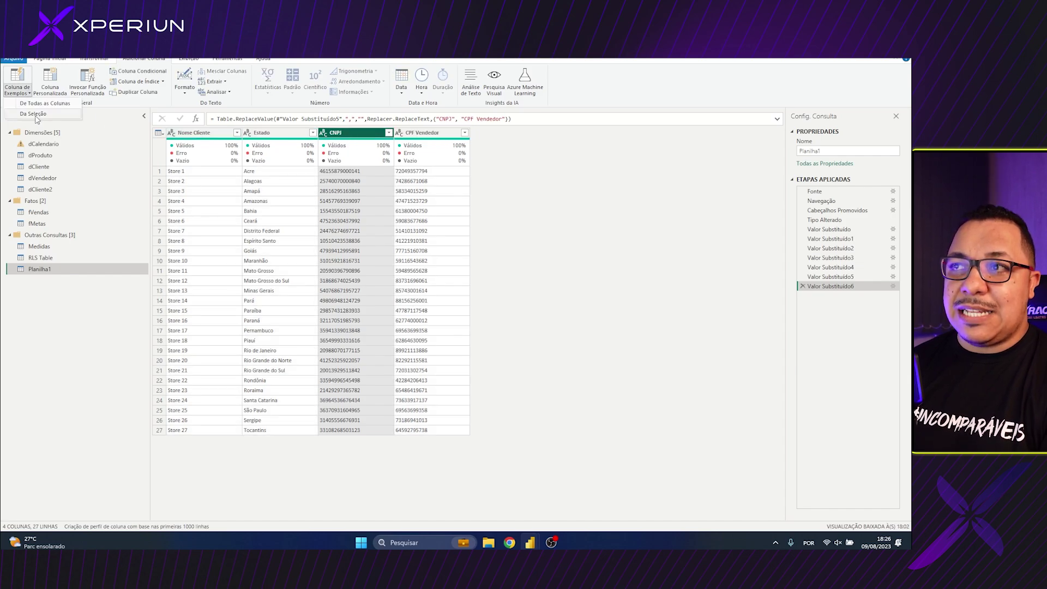
Create the 'CNPF Formatado' example column from CNPJ and enter the first CNPJ with dots and slash
click(34, 113)
double_click(679, 167)
text(CNPF)
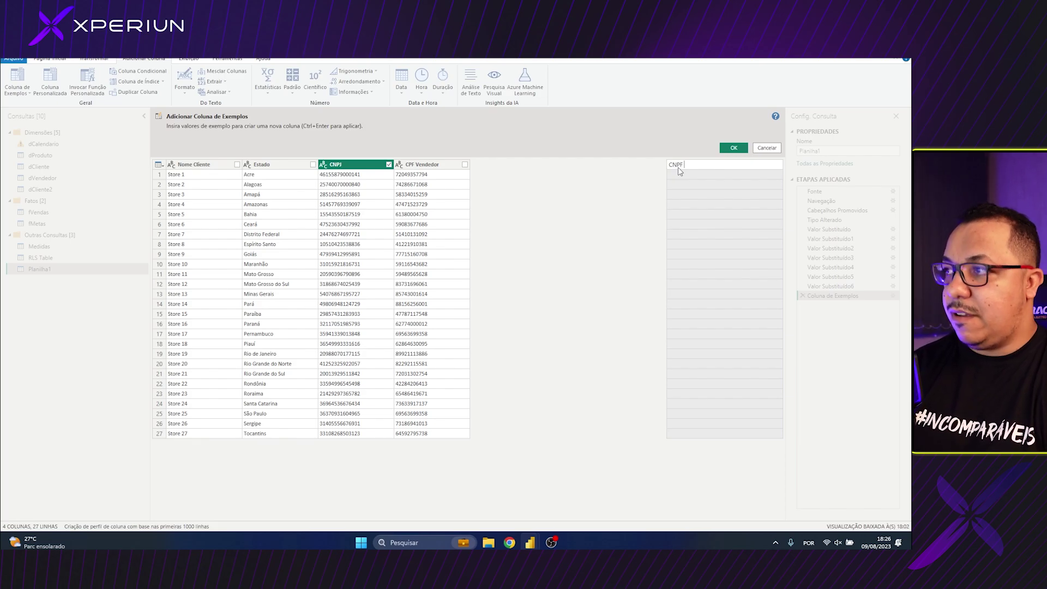
text( Formatado)
key(Return)
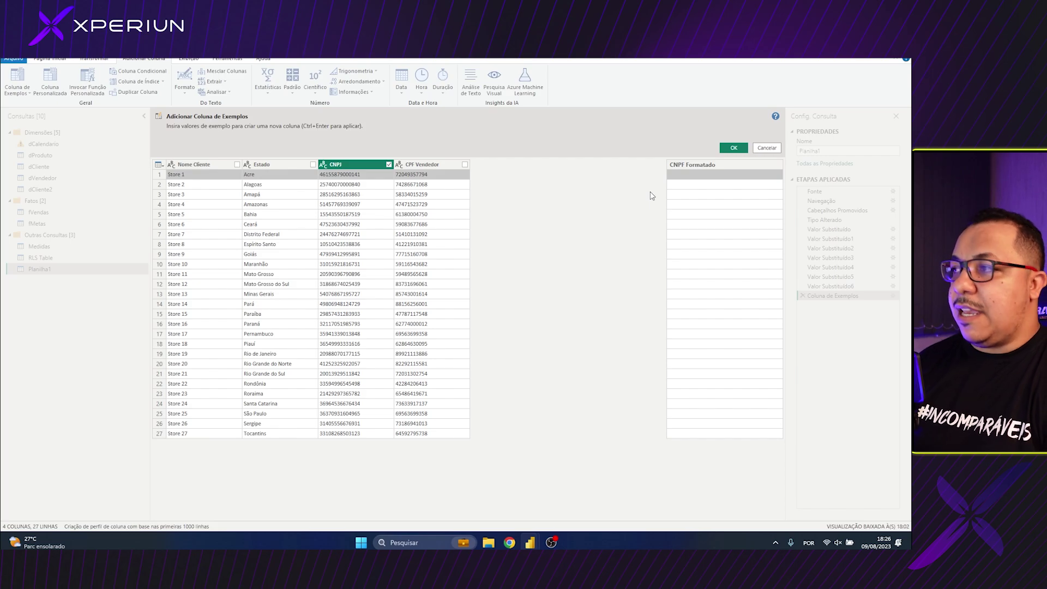
text(46.)
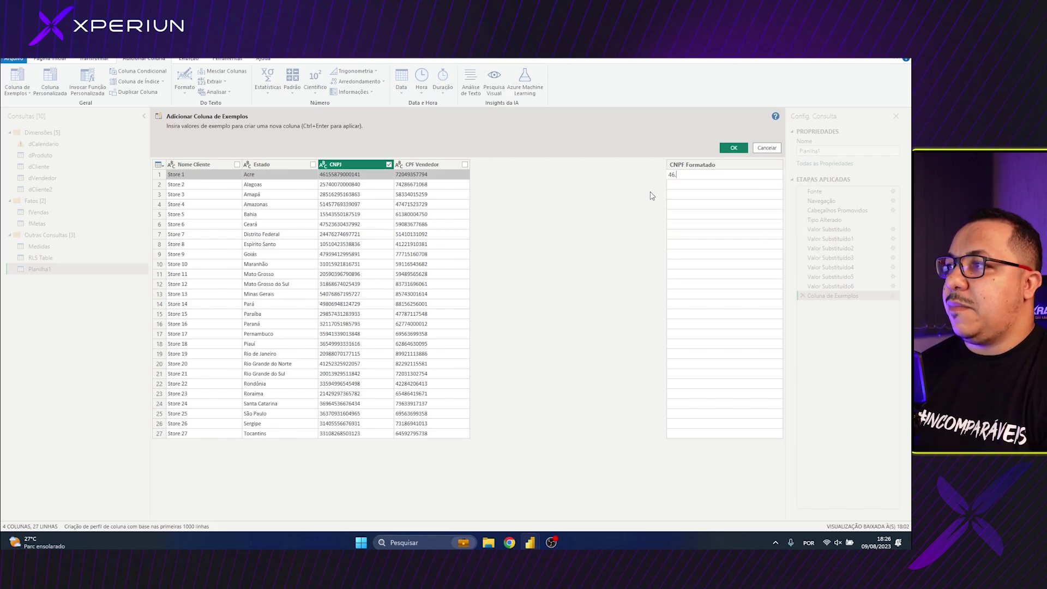
key(BackSpace)
key(BackSpace)
key(BackSpace)
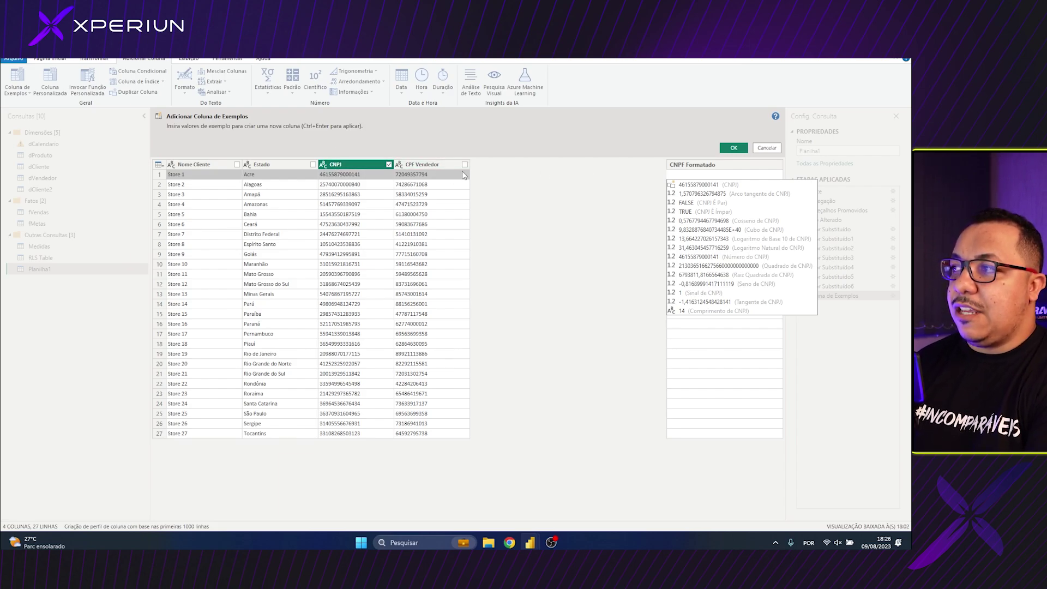
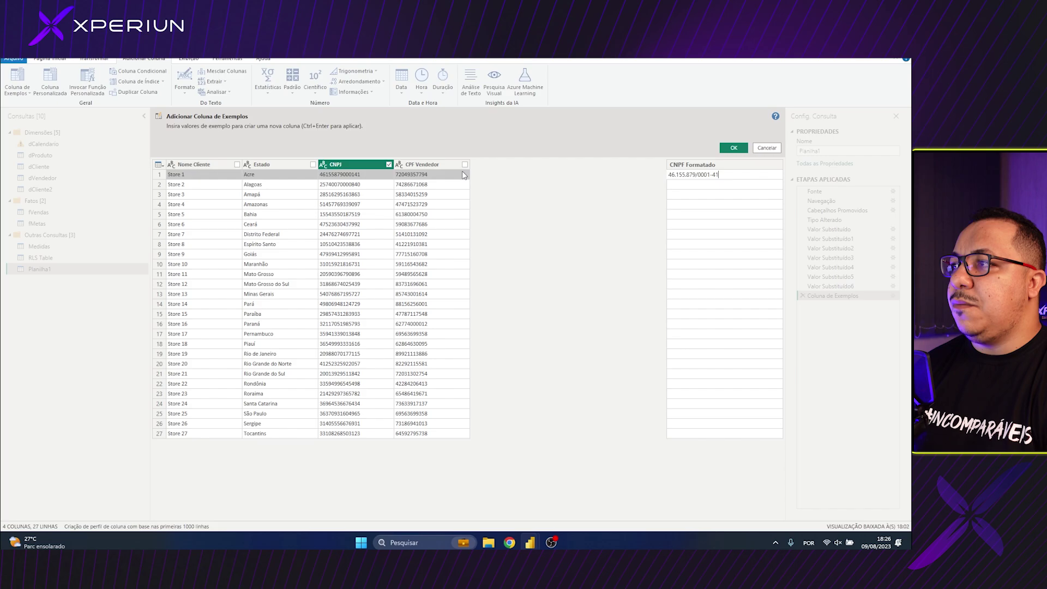
key(Return)
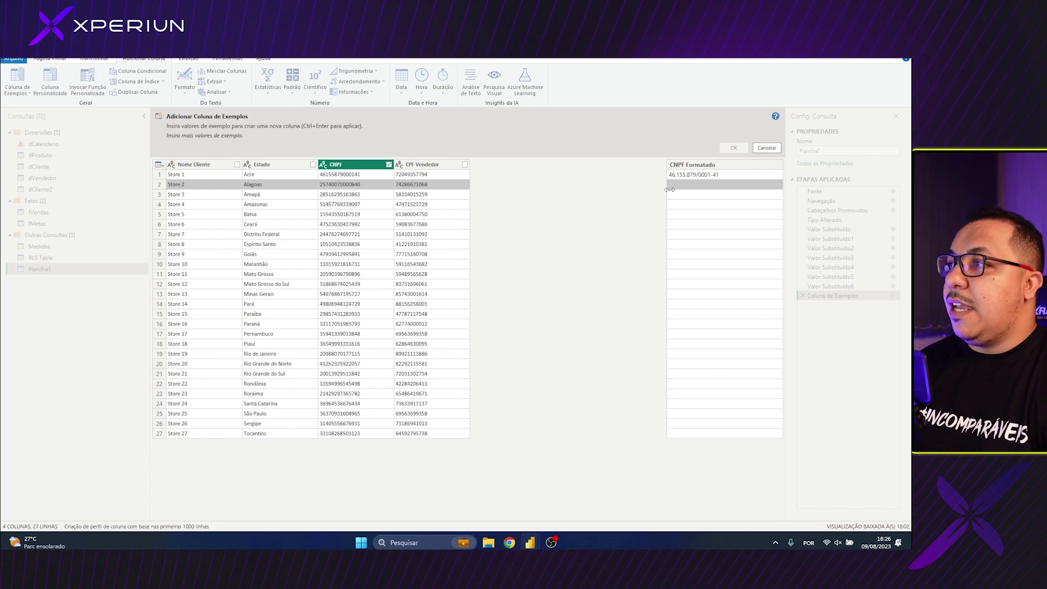
Finish the CNPJ example and accept the suggested CNPF Formatado column with dots, slash and hyphen
text(25.7)
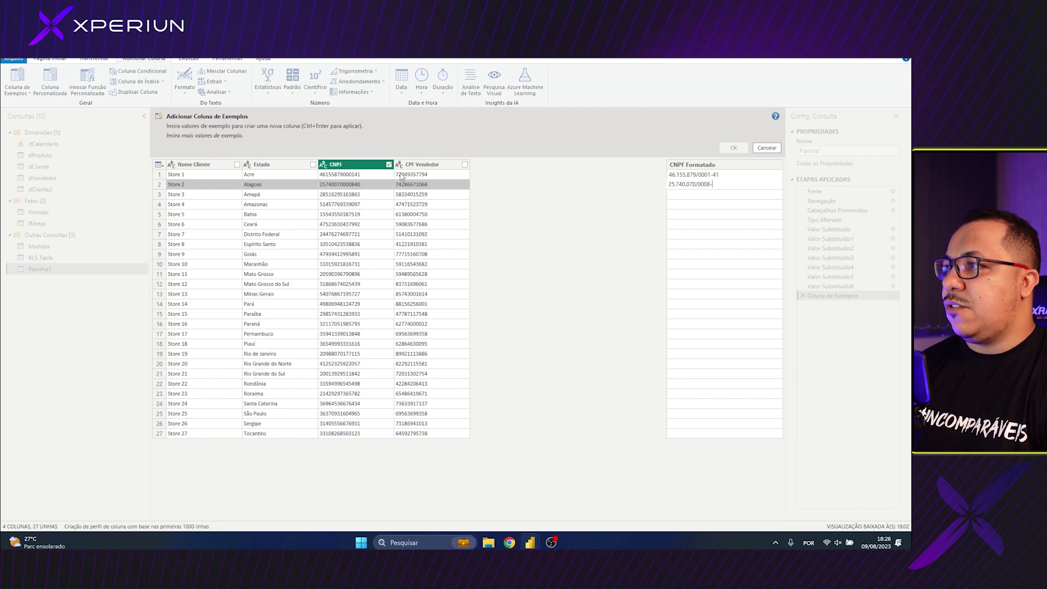
text(40)
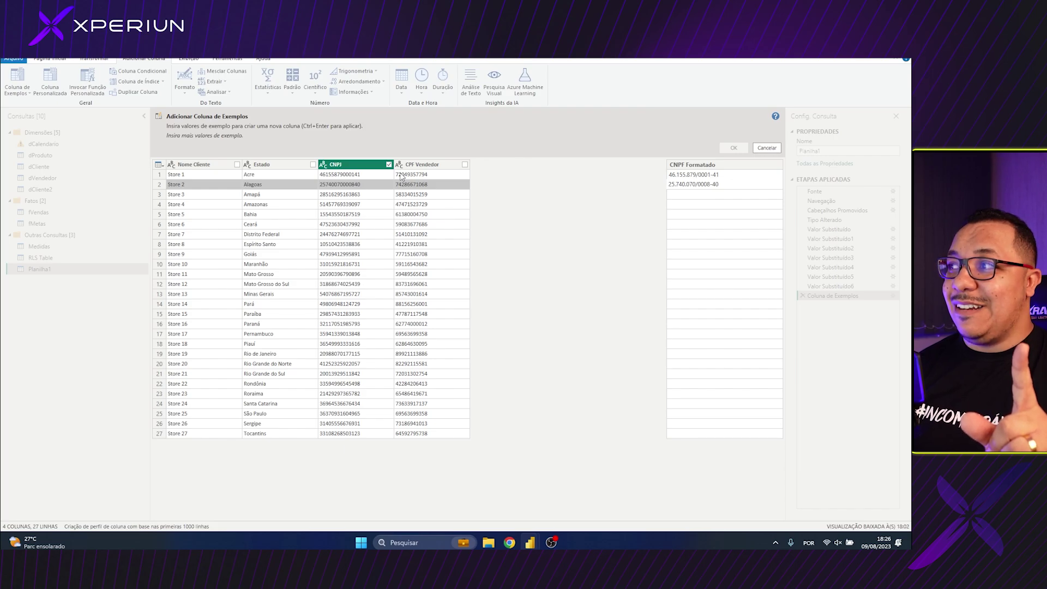
key(Return)
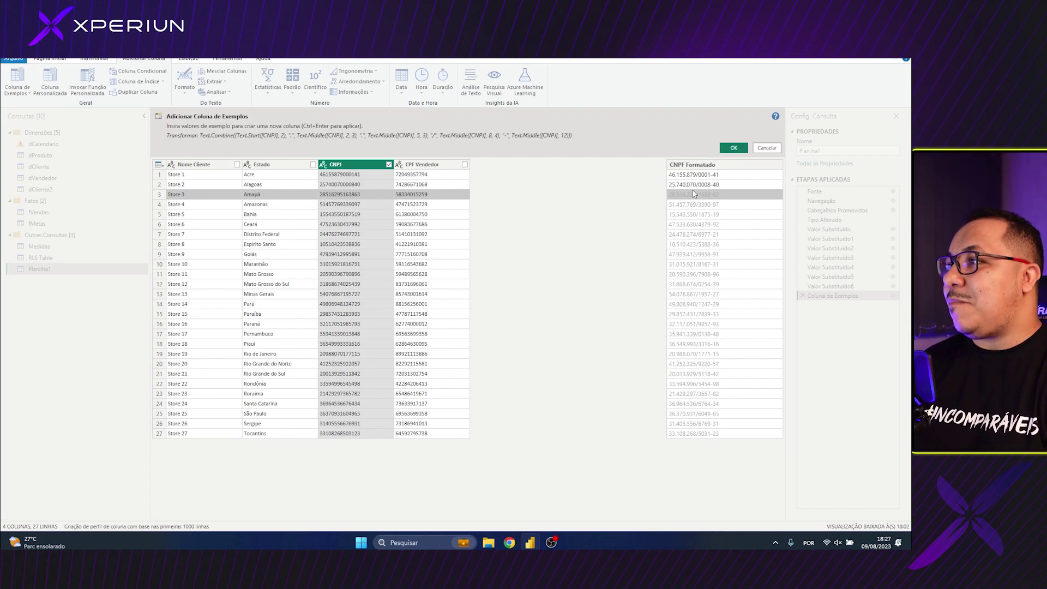
click(733, 149)
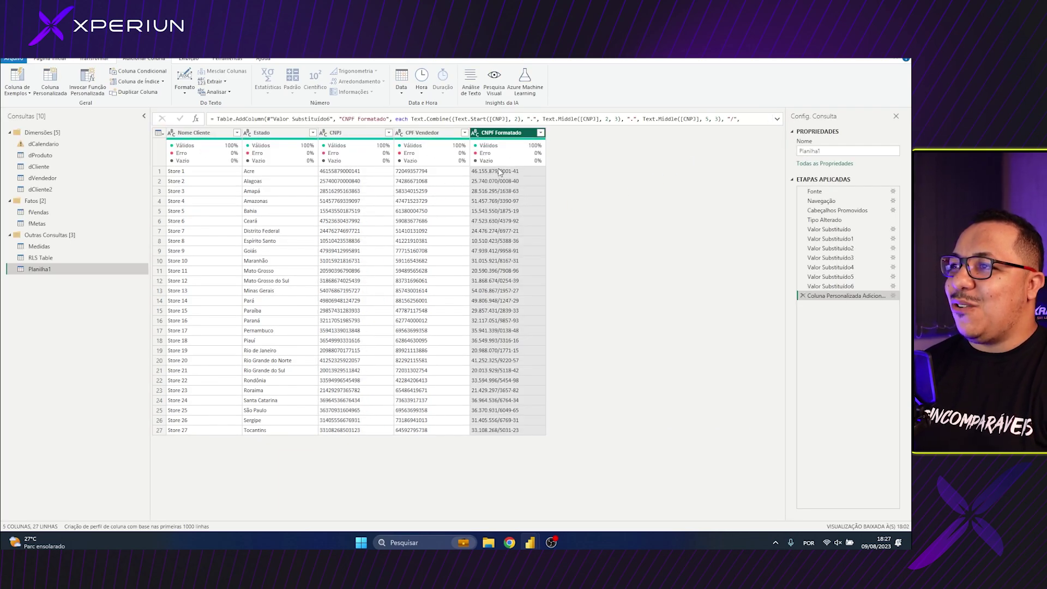
Inspect the CNPF Formatado Text.Combine formula, then select CPF Vendedor for Column From Examples
click(498, 173)
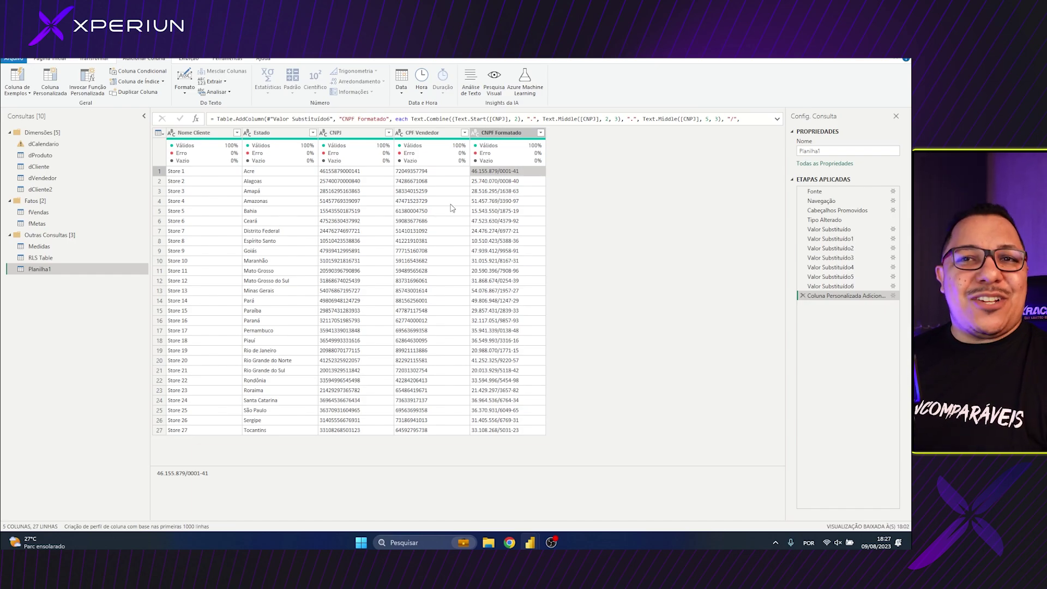
click(50, 91)
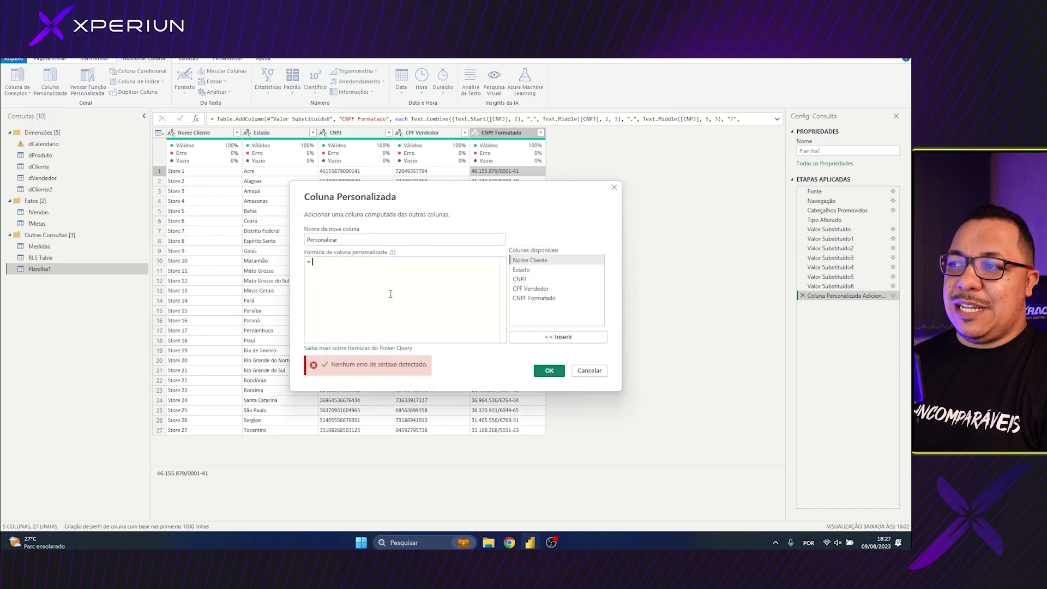
click(594, 371)
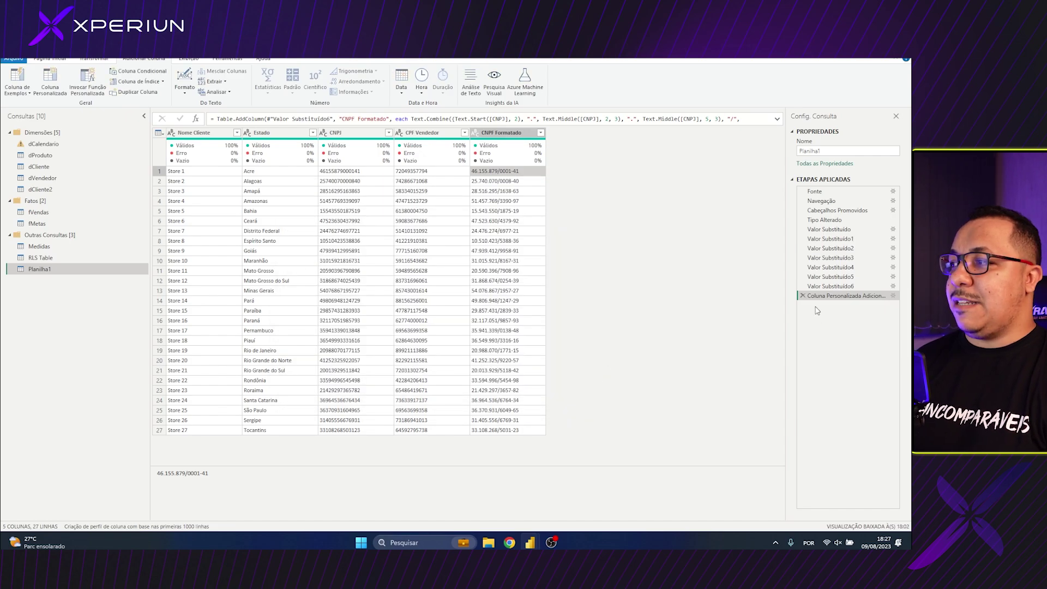
click(777, 119)
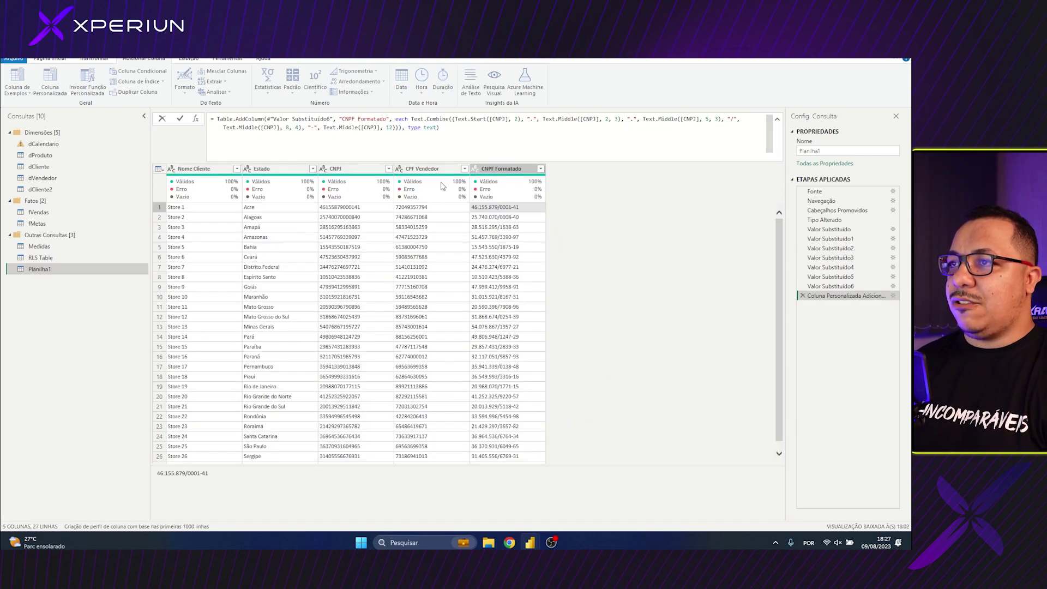
click(423, 169)
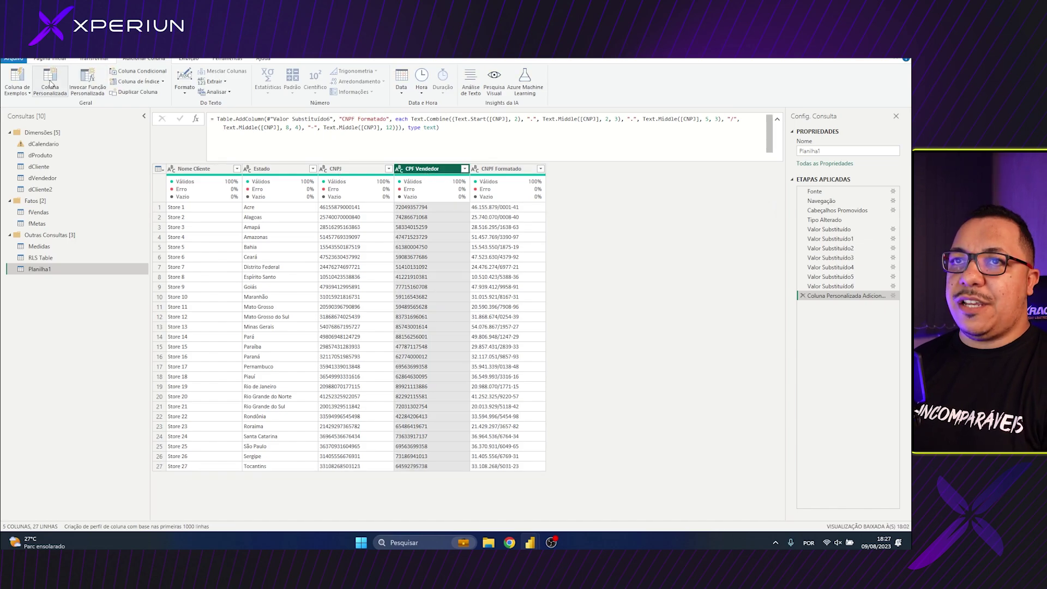
click(18, 90)
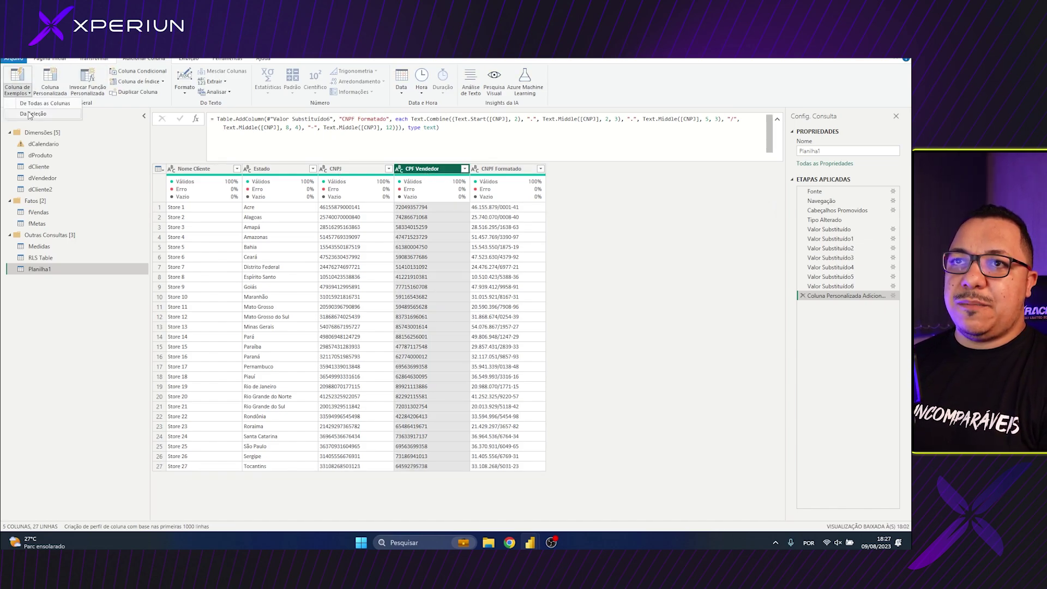
Enter two dotted-and-hyphenated CPF examples from the selection and accept the suggested Personalizar column
click(31, 114)
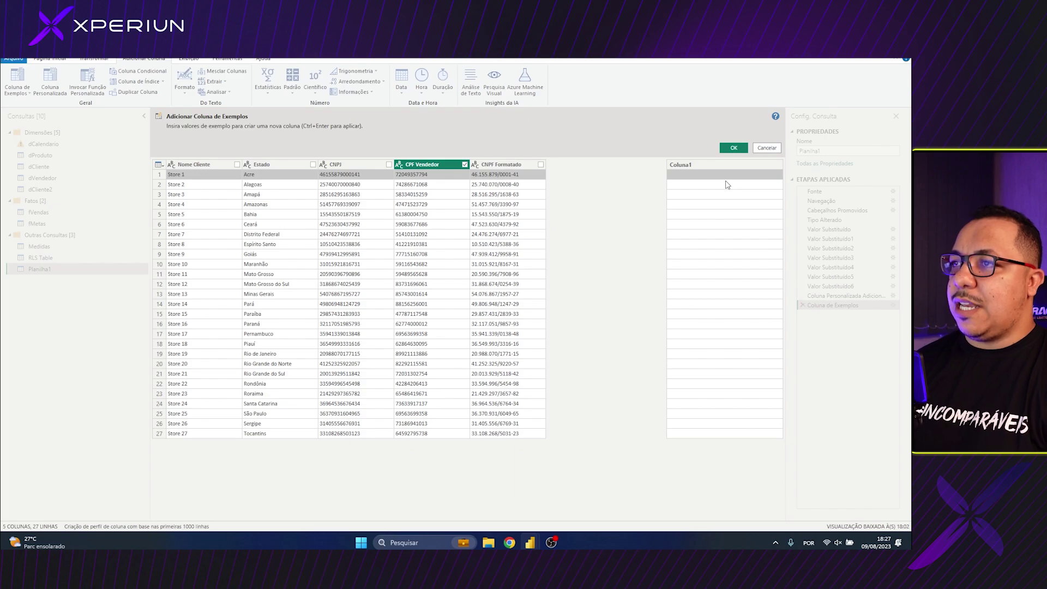
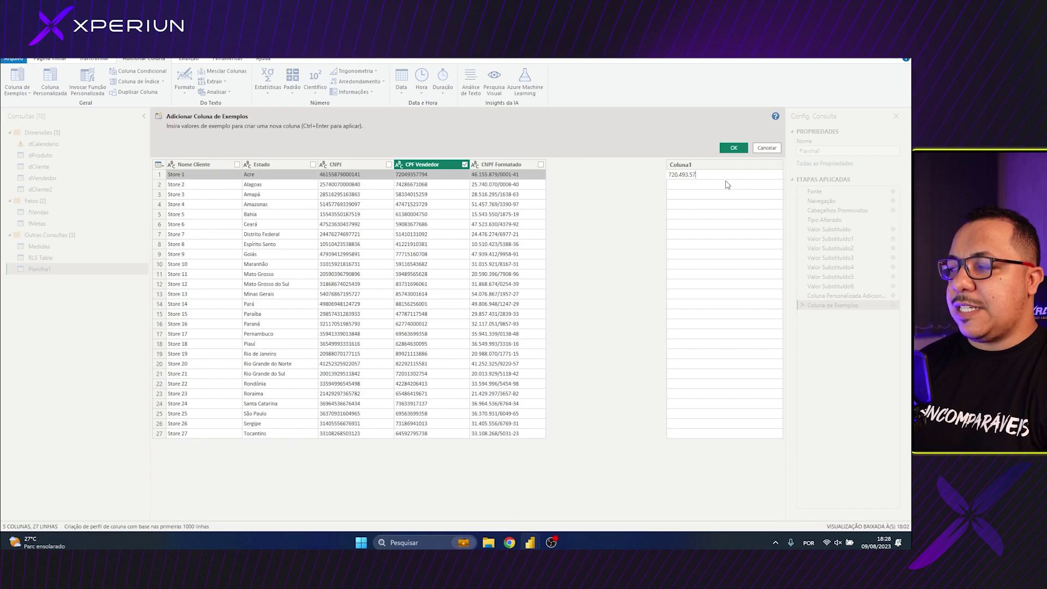
key(Return)
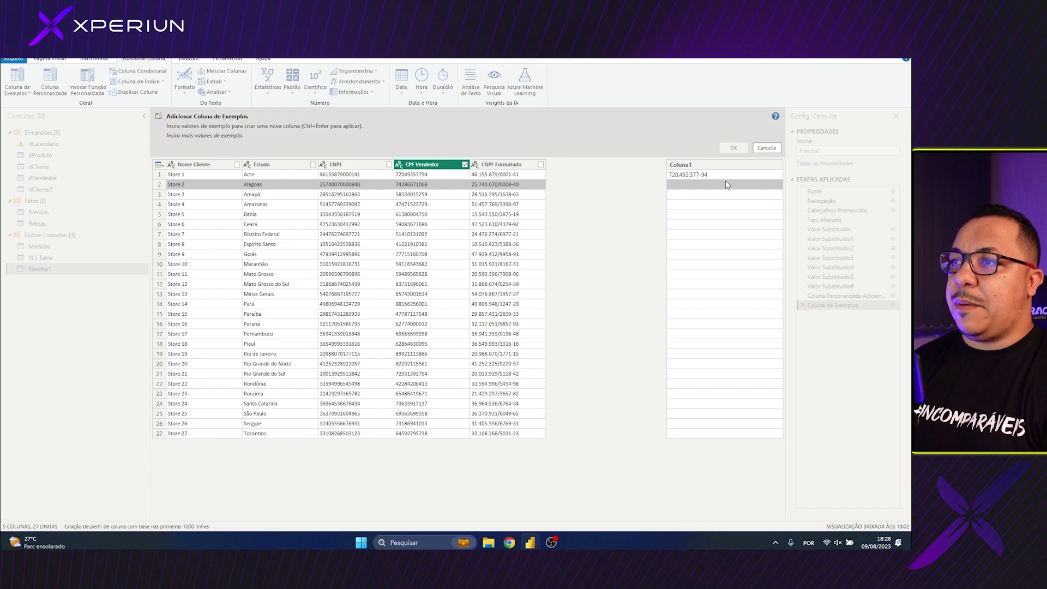
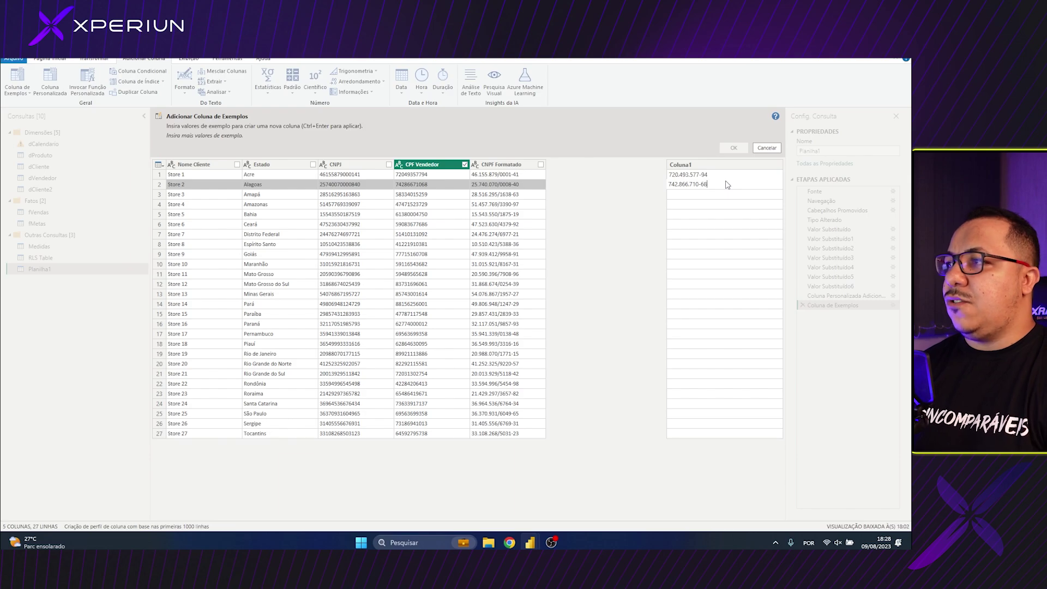
key(Return)
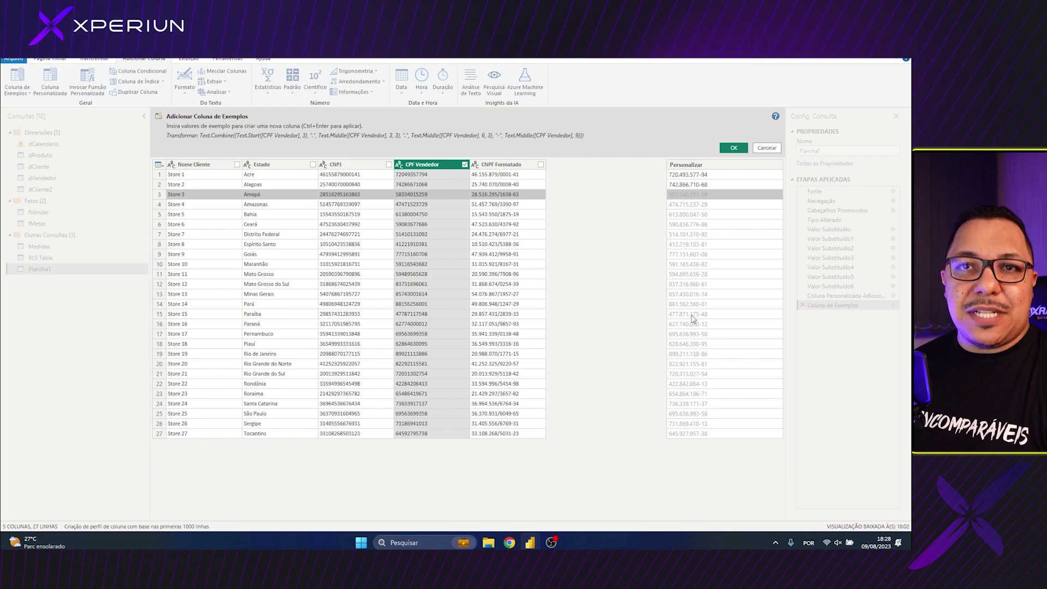
click(734, 147)
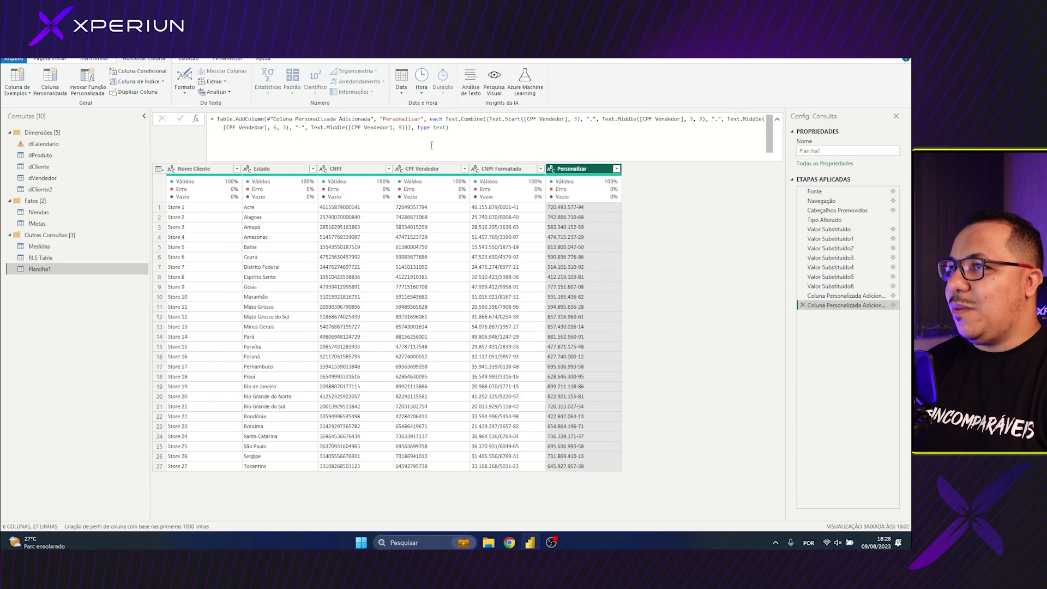
Rename the Personalizar column to CPF Formatado in the formula bar
double_click(395, 118)
text(C)
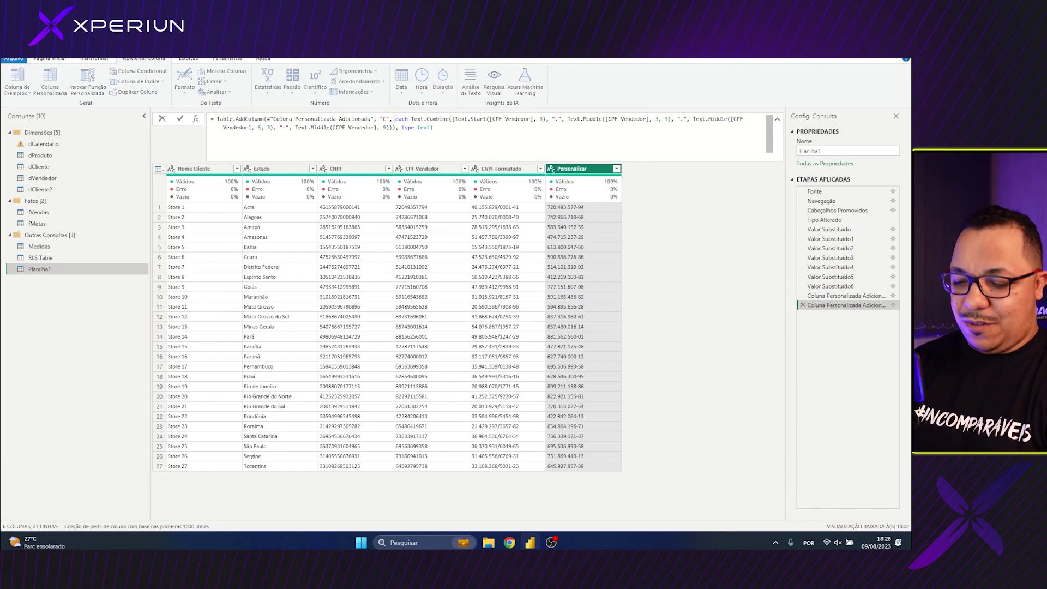
text(pf)
key(BackSpace)
key(BackSpace)
text(PF Formata)
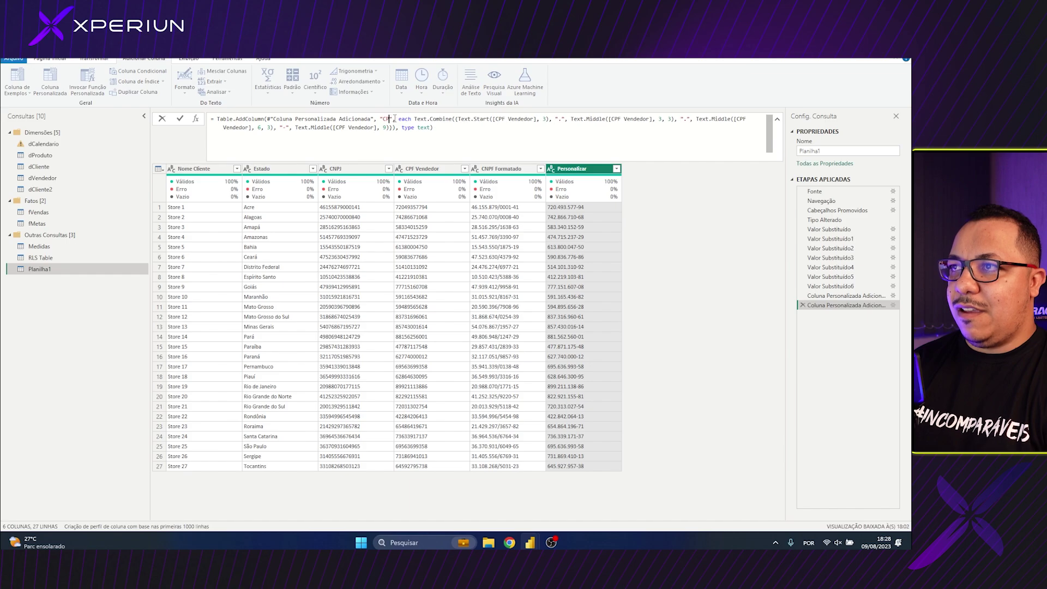
text(do)
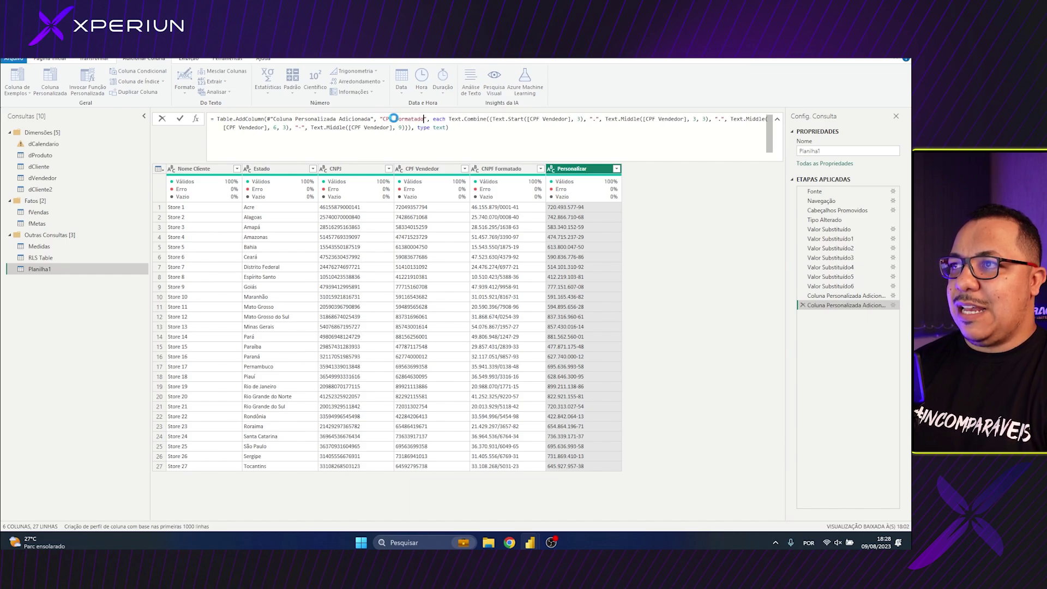
key(Return)
Review the applied steps, from the text replacements to the CNPF Formatado step
click(49, 59)
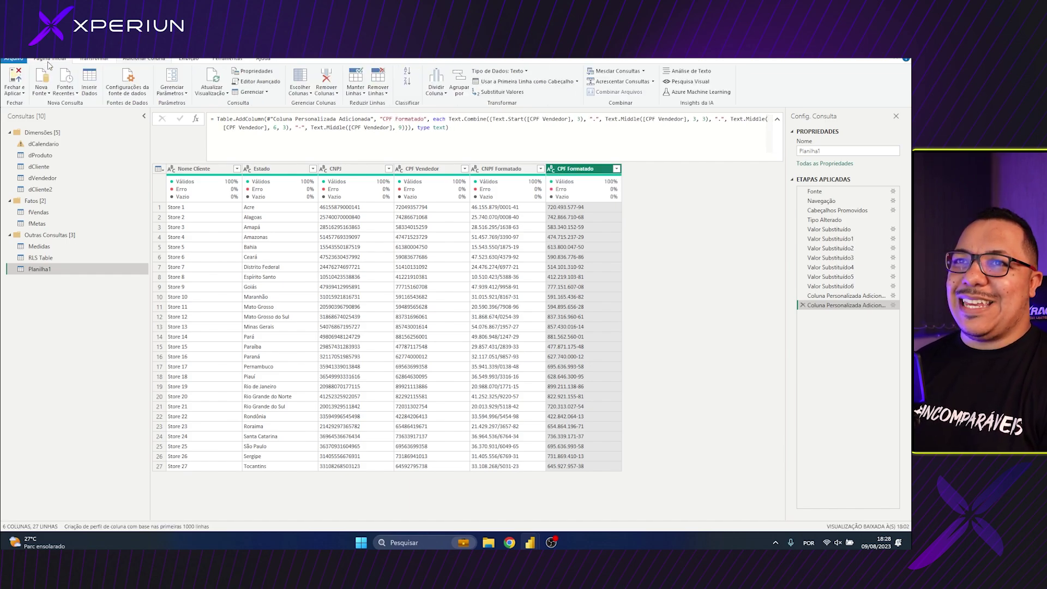
click(829, 229)
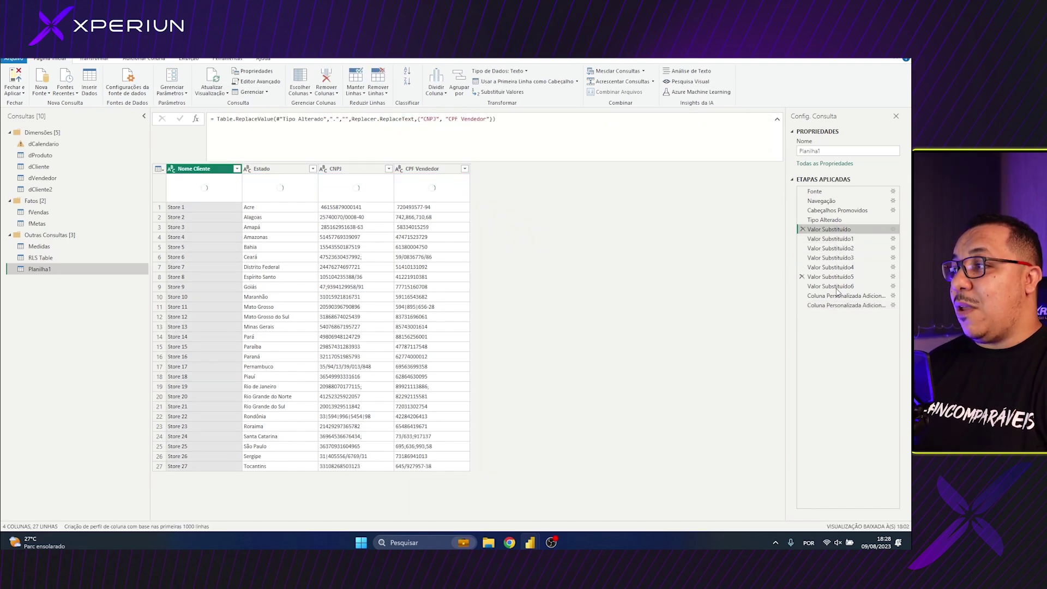
click(838, 233)
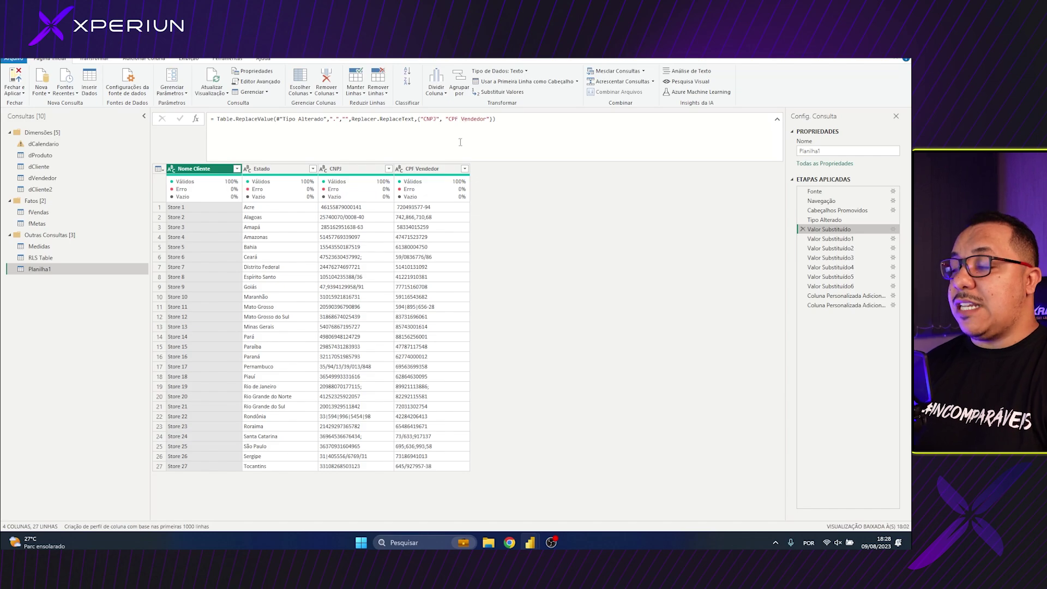
click(848, 297)
click(849, 306)
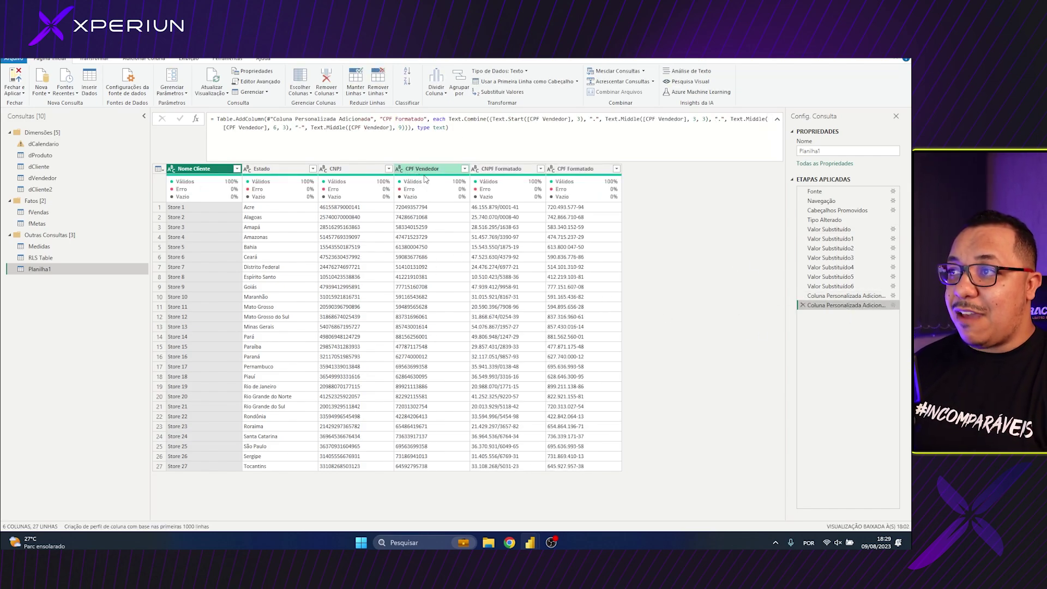
click(489, 170)
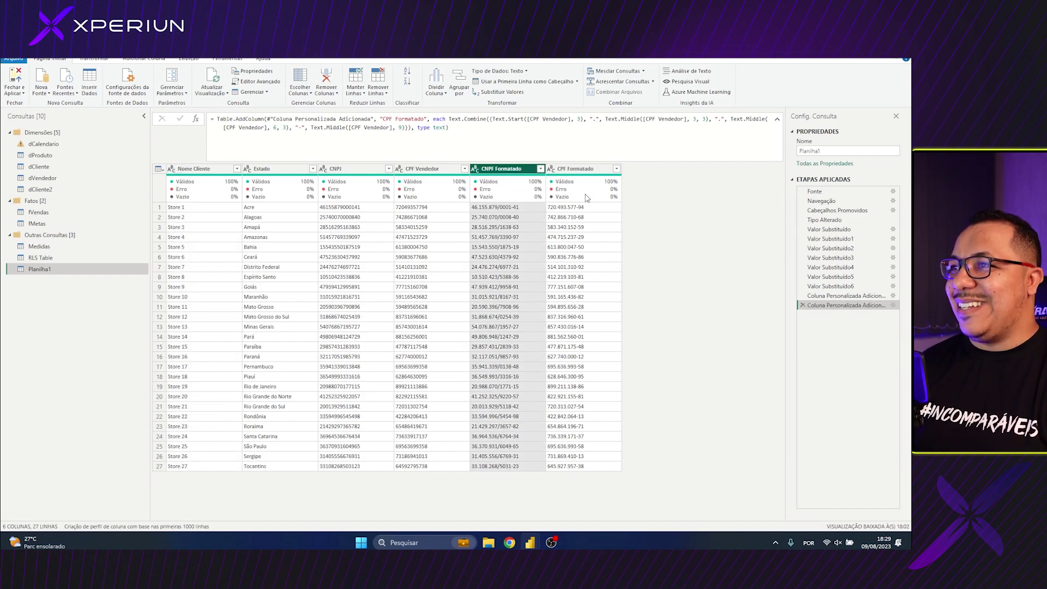
click(845, 296)
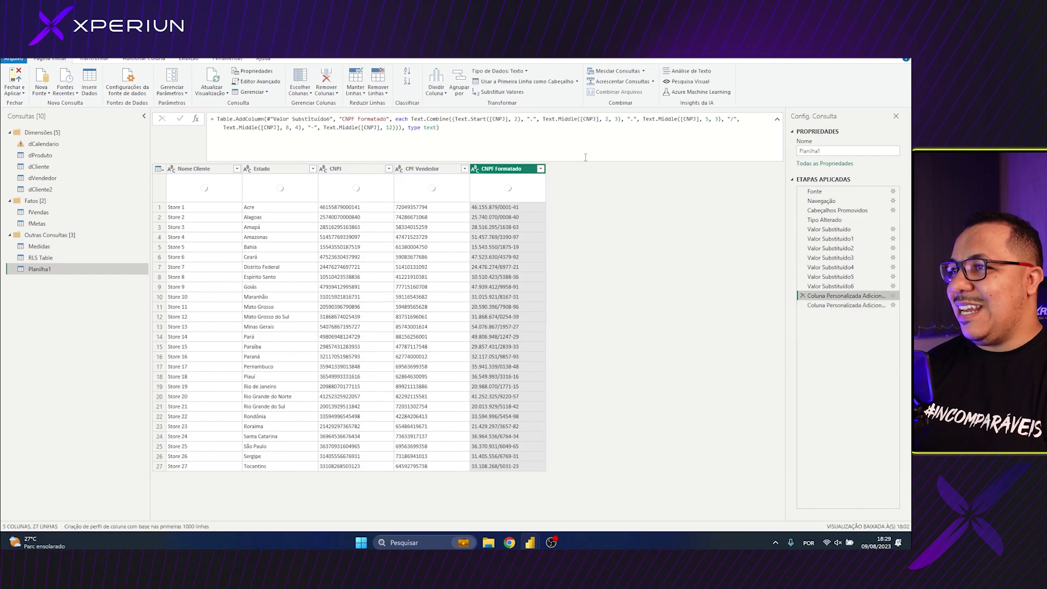
Re-commit the CNPF Formatado formula unchanged, then Close & Apply to return to the report
click(353, 120)
key(BackSpace)
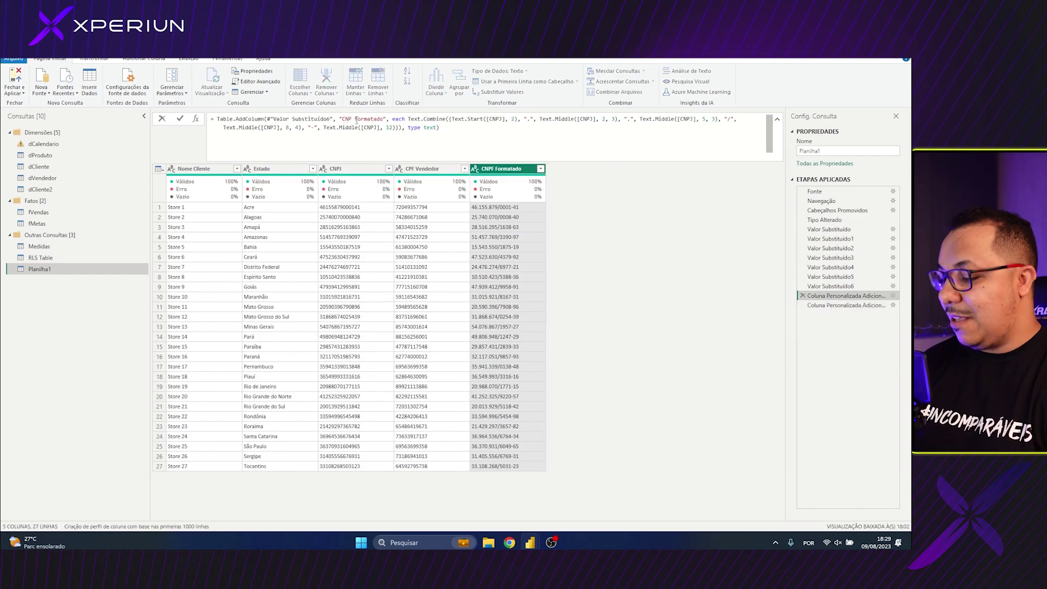
text(F)
key(Return)
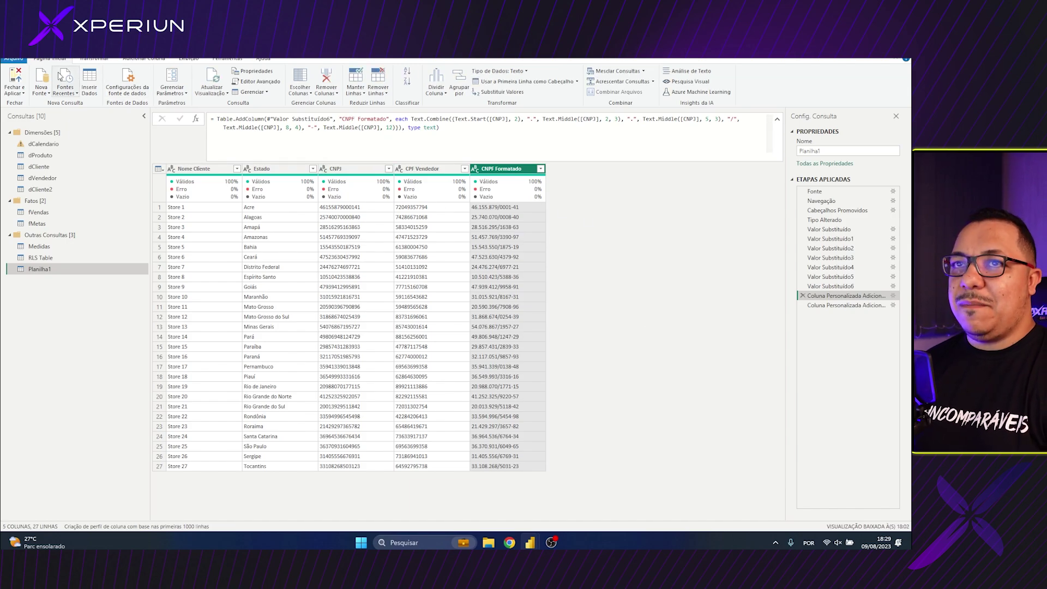
click(14, 76)
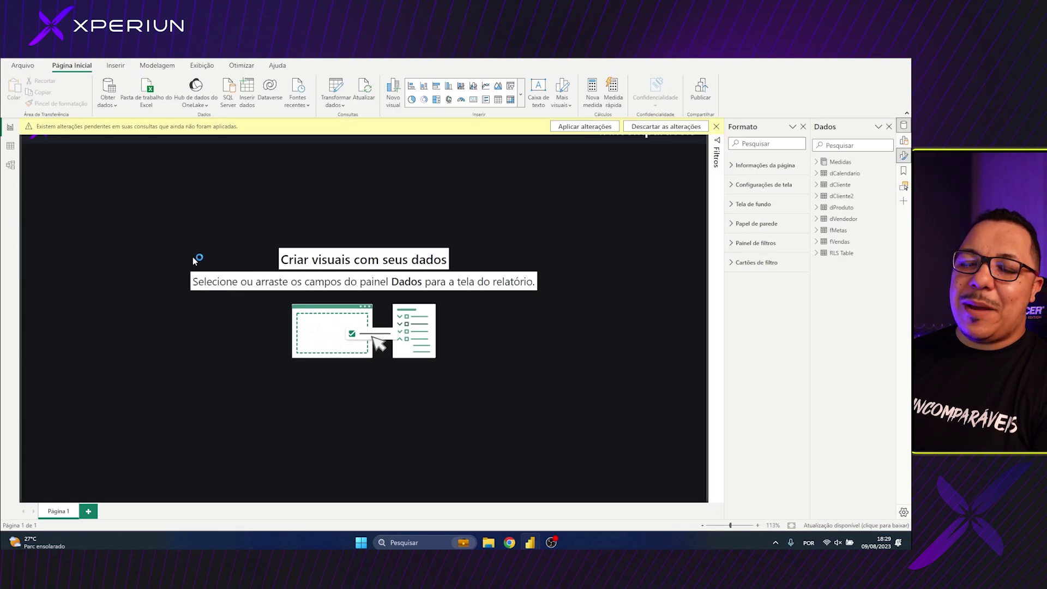